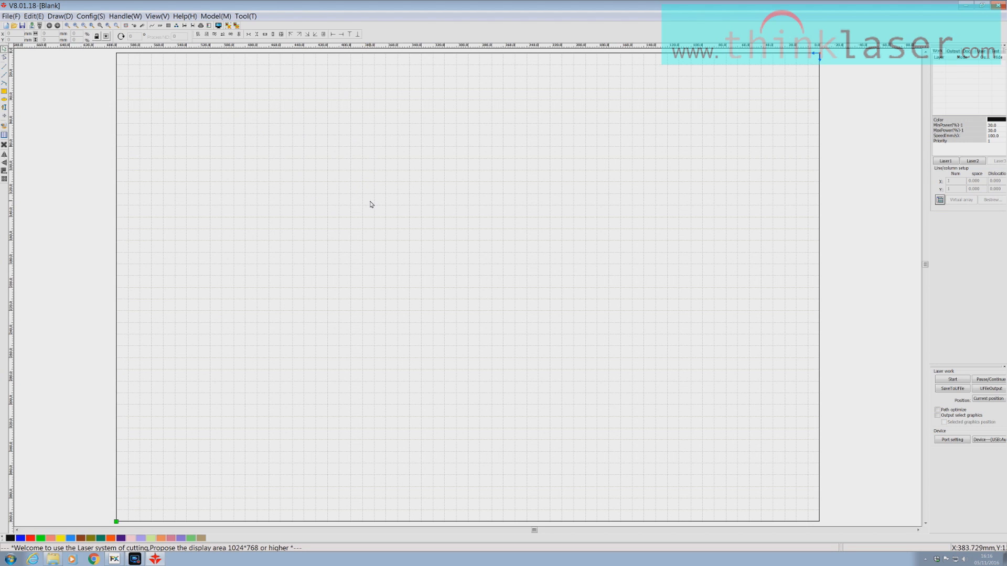
Step: Draw a horizontal line about 176 mm long in the upper part of the work area
{"action": "left_click", "coordinate": [5, 57]}
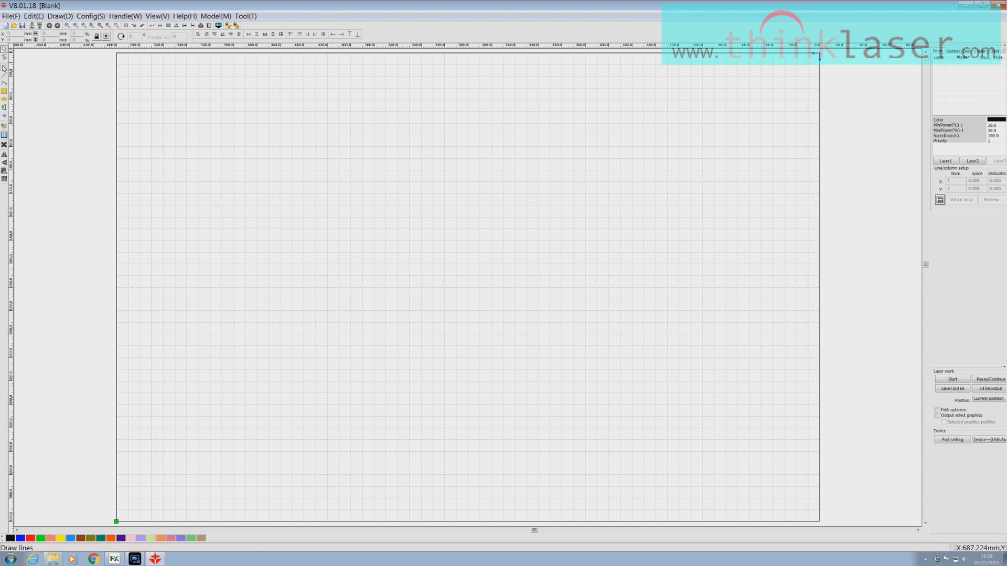
{"action": "left_click", "coordinate": [3, 67]}
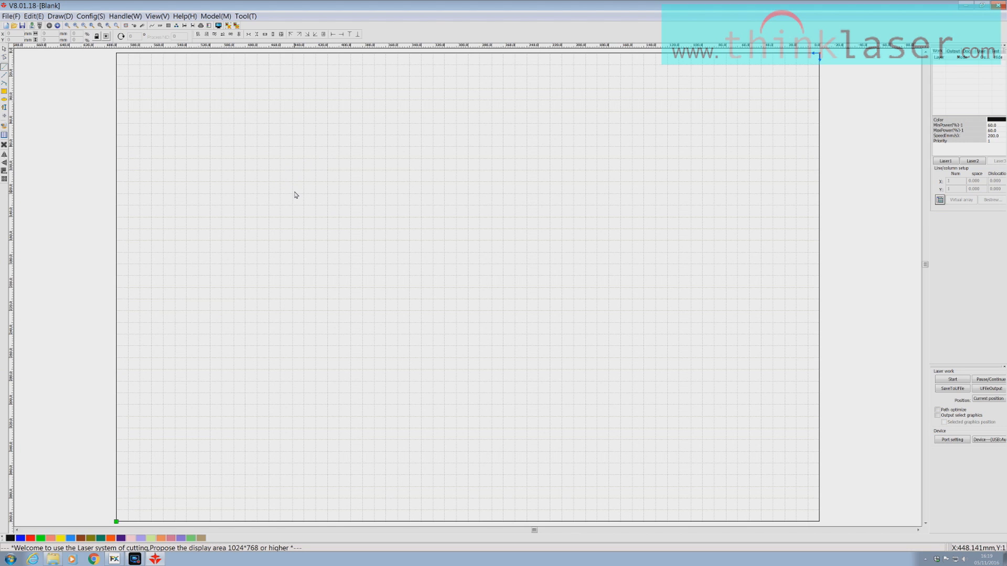
{"action": "mouse_move", "coordinate": [294, 195]}
{"action": "left_mouse_down"}
{"action": "mouse_move", "coordinate": [407, 218]}
{"action": "mouse_move", "coordinate": [430, 139]}
{"action": "mouse_move", "coordinate": [460, 134]}
{"action": "mouse_move", "coordinate": [479, 167]}
{"action": "mouse_move", "coordinate": [469, 175]}
{"action": "mouse_move", "coordinate": [447, 287]}
{"action": "mouse_move", "coordinate": [488, 160]}
{"action": "mouse_move", "coordinate": [402, 288]}
{"action": "mouse_move", "coordinate": [508, 259]}
{"action": "mouse_move", "coordinate": [472, 257]}
{"action": "mouse_move", "coordinate": [517, 163]}
{"action": "mouse_move", "coordinate": [523, 202]}
{"action": "mouse_move", "coordinate": [546, 159]}
{"action": "mouse_move", "coordinate": [557, 175]}
{"action": "mouse_move", "coordinate": [497, 214]}
{"action": "mouse_move", "coordinate": [285, 296]}
{"action": "mouse_move", "coordinate": [272, 351]}
{"action": "mouse_move", "coordinate": [321, 208]}
{"action": "mouse_move", "coordinate": [500, 239]}
{"action": "left_mouse_up"}
{"action": "left_click_drag", "start_coordinate": [499, 239], "coordinate": [499, 237]}
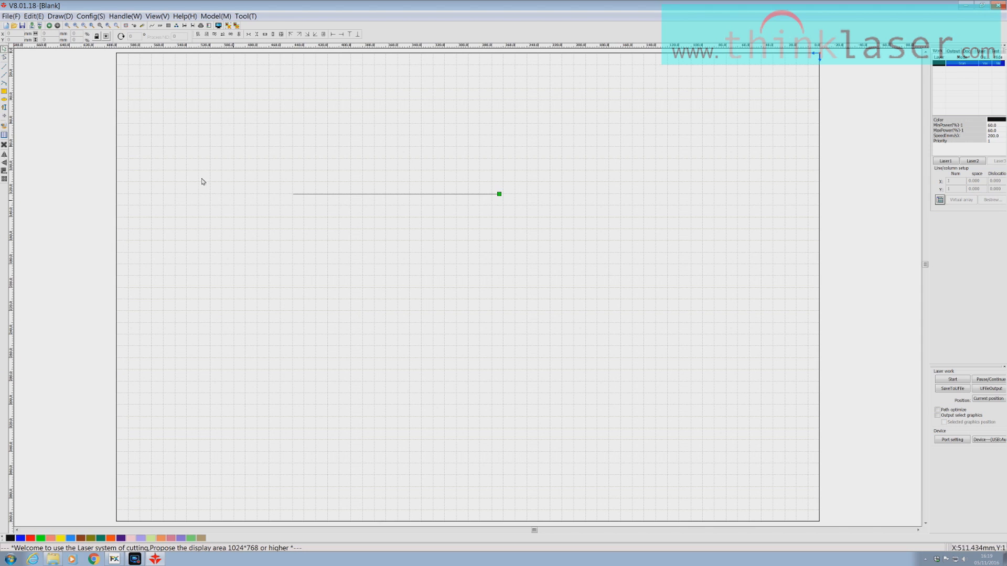
Step: Select the horizontal line and set its position reference to the top-right point
{"action": "left_click_drag", "start_coordinate": [262, 173], "coordinate": [524, 231]}
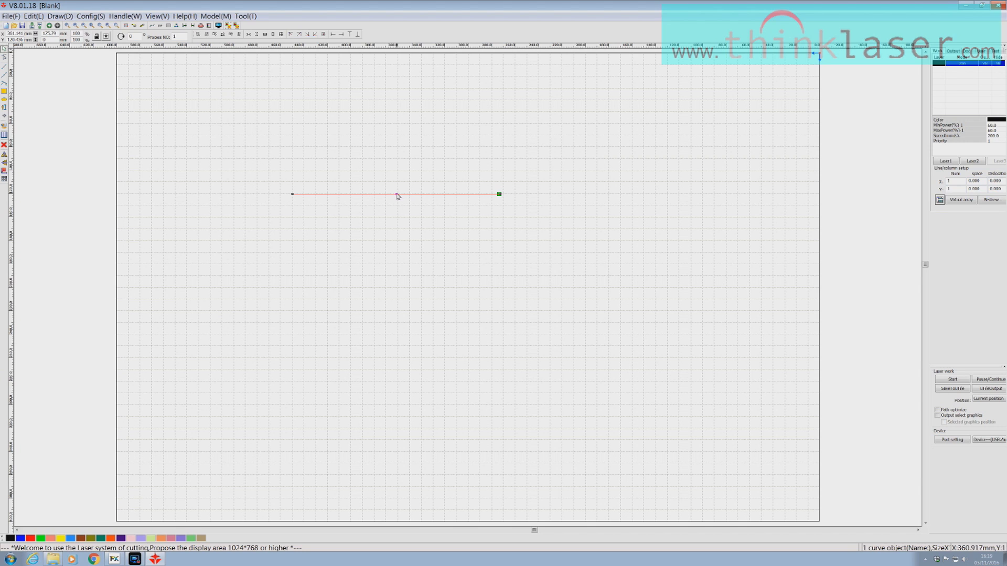
{"action": "left_click", "coordinate": [106, 36]}
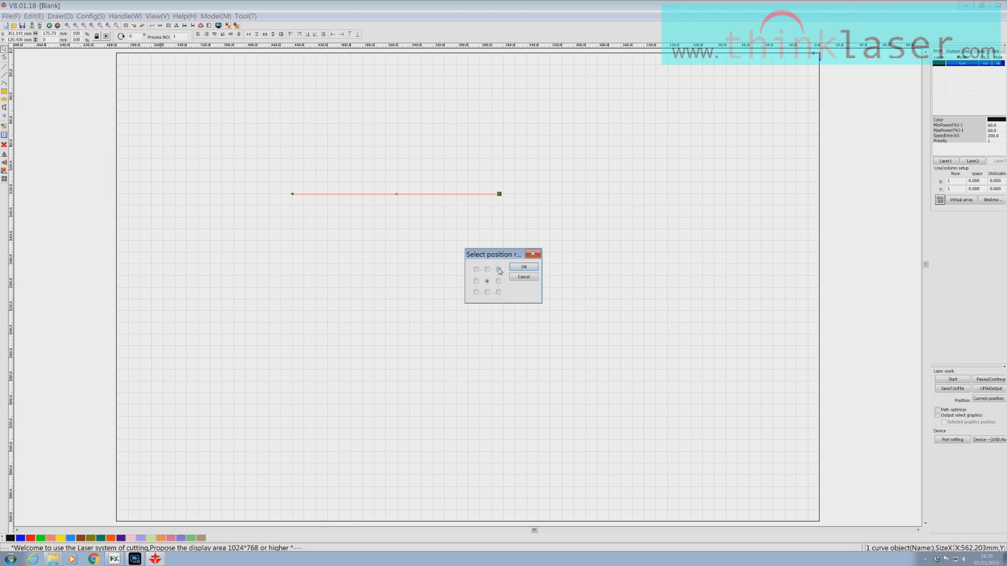
{"action": "left_click", "coordinate": [499, 270]}
{"action": "left_click", "coordinate": [524, 269]}
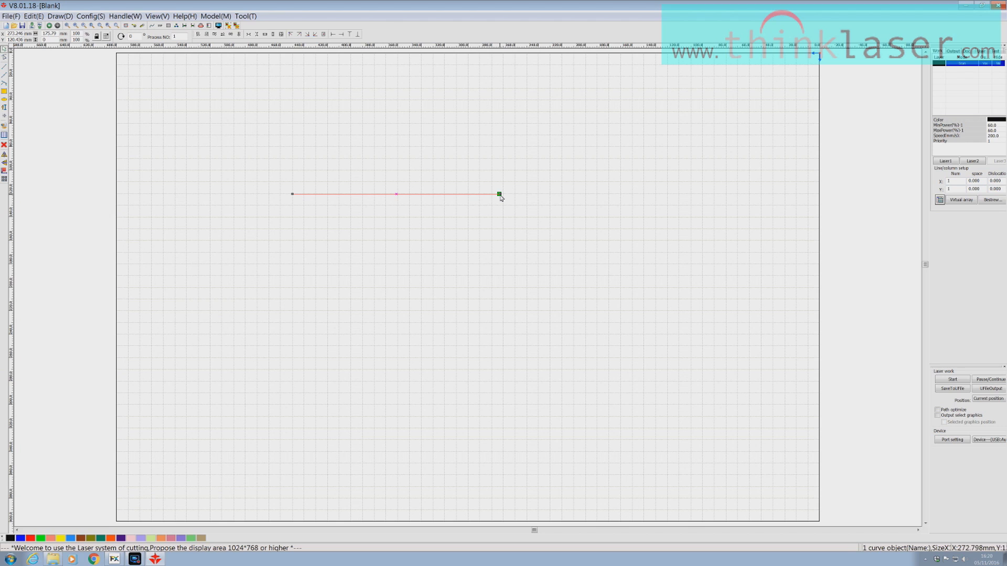
Step: Position the selected line's reference point at X 100 mm, Y 100 mm
{"action": "double_click", "coordinate": [21, 33]}
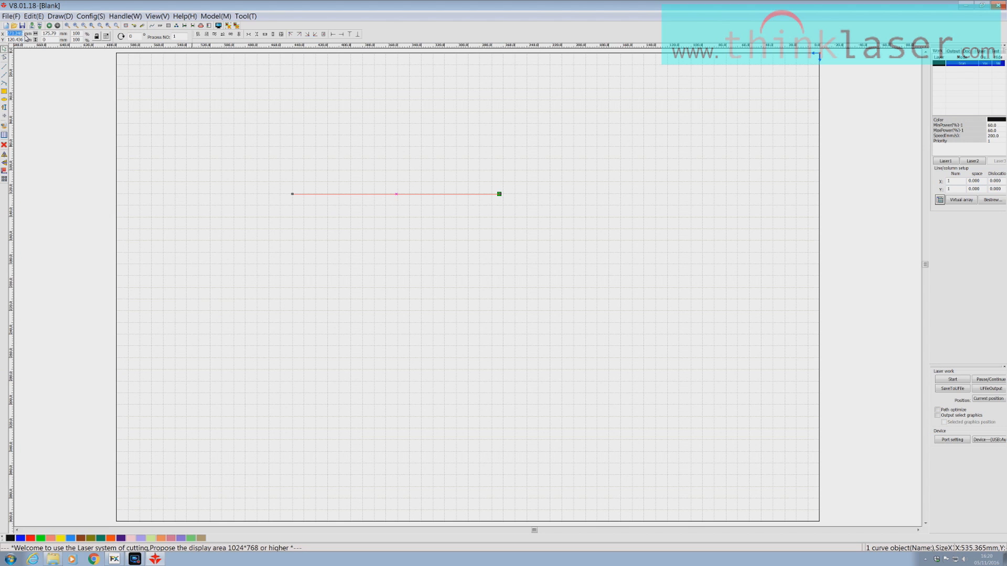
{"action": "type", "text": "100"}
{"action": "key", "text": "Tab"}
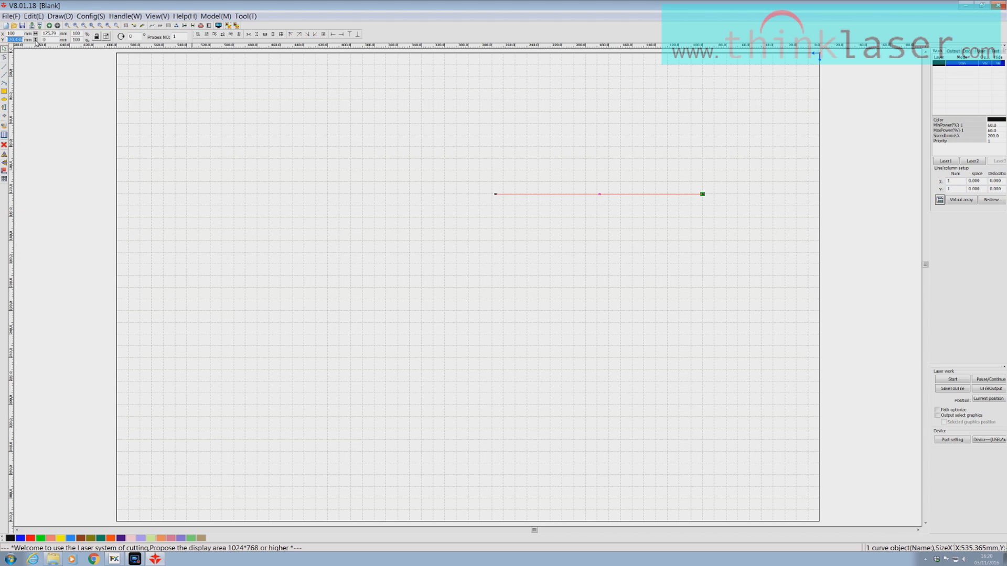
{"action": "type", "text": "100"}
{"action": "key", "text": "Return"}
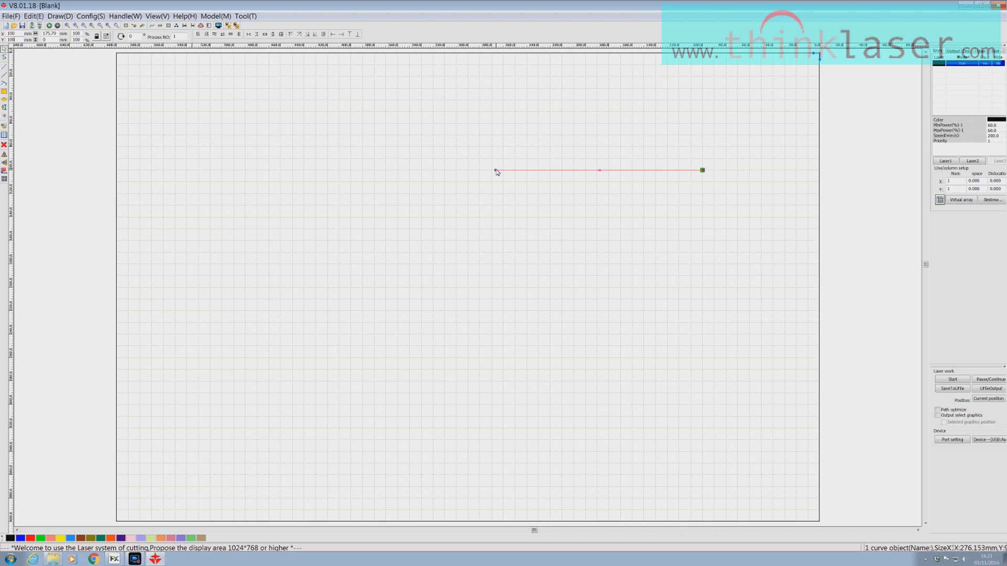
Step: Stretch the line outward from its left end and set its length to 300 mm
{"action": "left_click_drag", "start_coordinate": [496, 171], "coordinate": [430, 173]}
{"action": "left_click_drag", "start_coordinate": [393, 142], "coordinate": [734, 207]}
{"action": "double_click", "coordinate": [52, 34]}
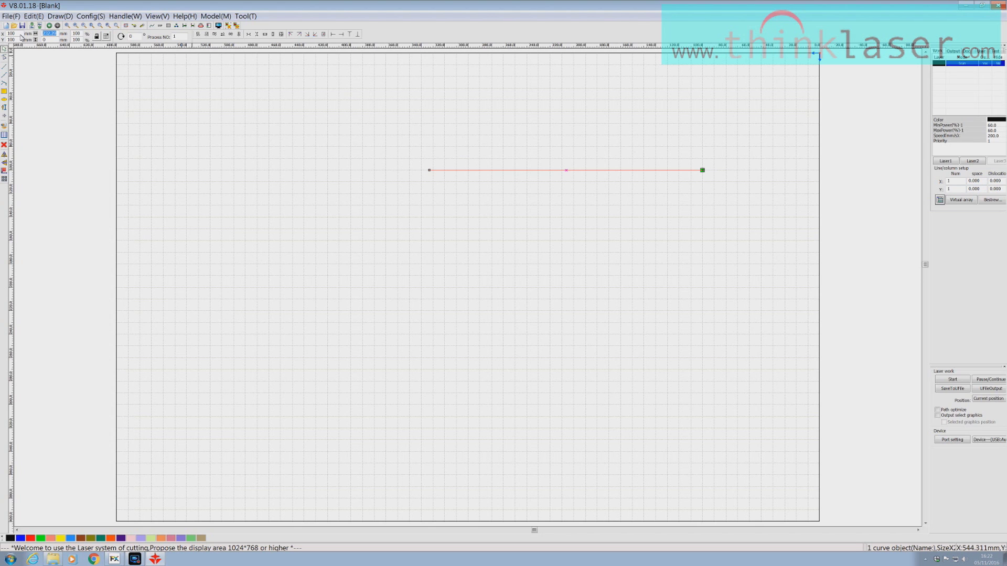
{"action": "type", "text": "300"}
{"action": "left_click", "coordinate": [187, 163]}
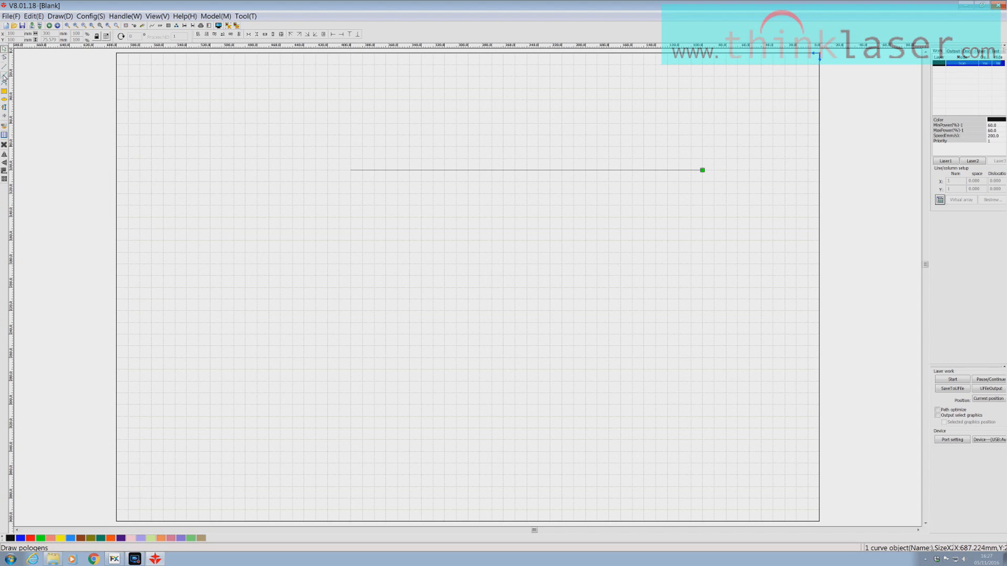
Step: Draw a closed, irregular five-sided polygon about 163 mm wide and 121 mm high below the line
{"action": "left_click", "coordinate": [5, 76]}
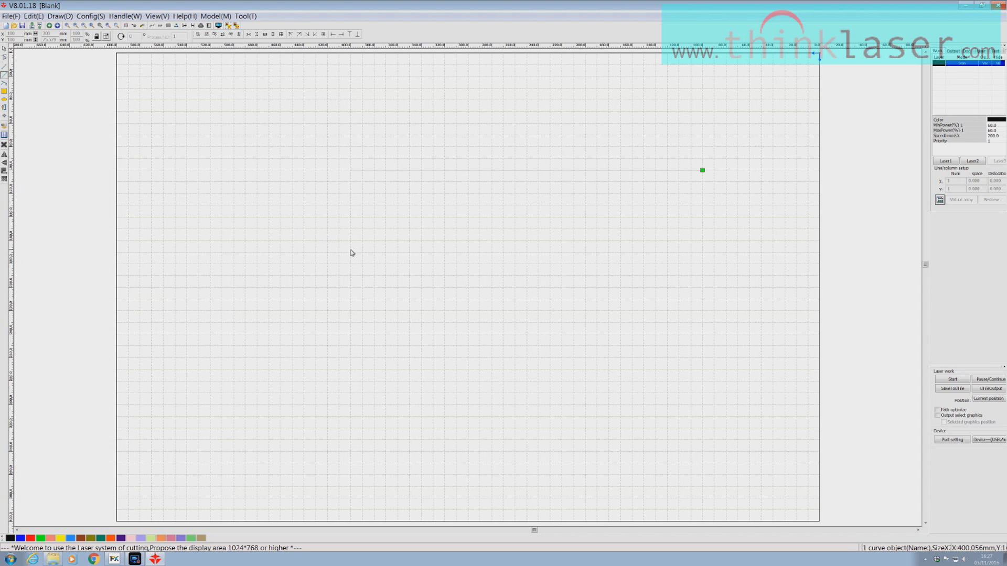
{"action": "left_click", "coordinate": [478, 217]}
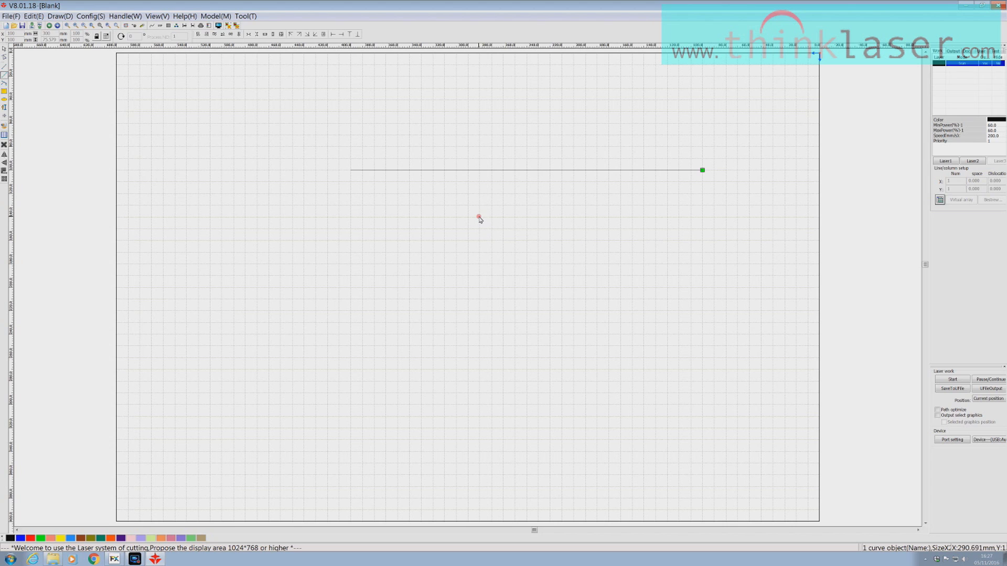
{"action": "left_click", "coordinate": [542, 278]}
{"action": "left_click", "coordinate": [426, 357]}
{"action": "left_click", "coordinate": [352, 281]}
{"action": "left_click", "coordinate": [376, 231]}
{"action": "left_click", "coordinate": [479, 218]}
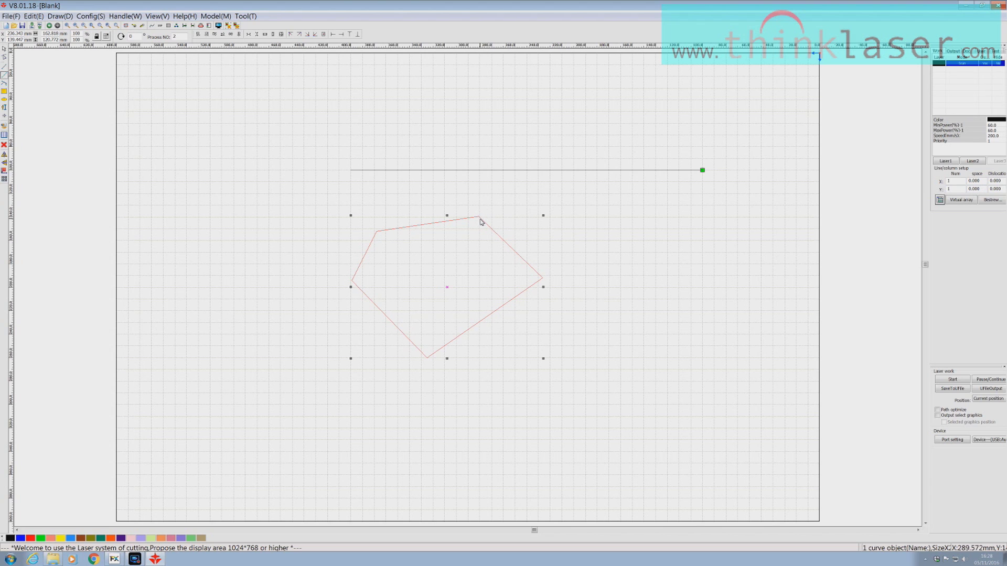
Step: Examine up close whether the polygon's start and end points meet at its upper vertex, and return to the full work area
{"action": "scroll", "coordinate": [480, 222], "scroll_direction": "up", "scroll_amount": 2}
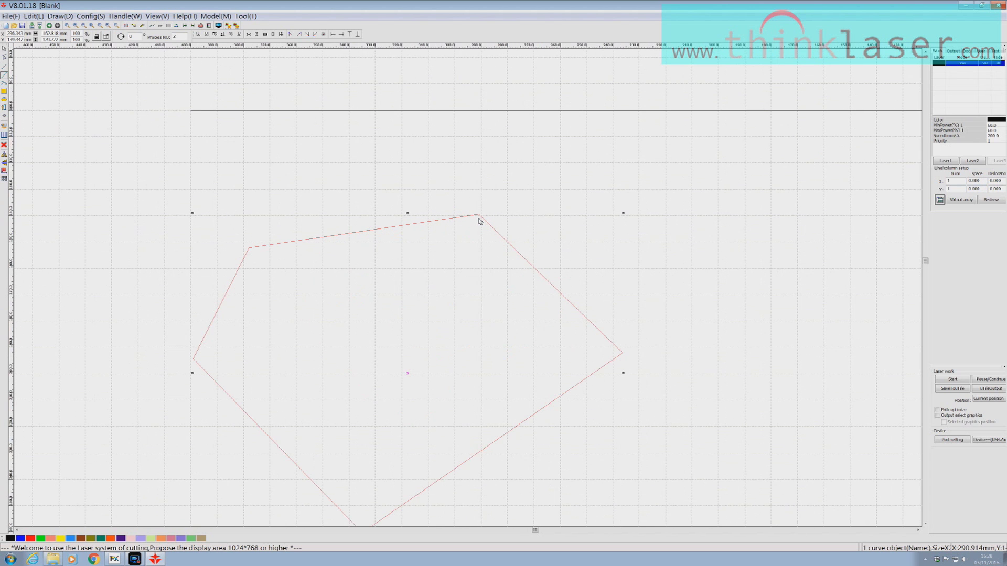
{"action": "scroll", "coordinate": [479, 221], "scroll_direction": "up", "scroll_amount": 2}
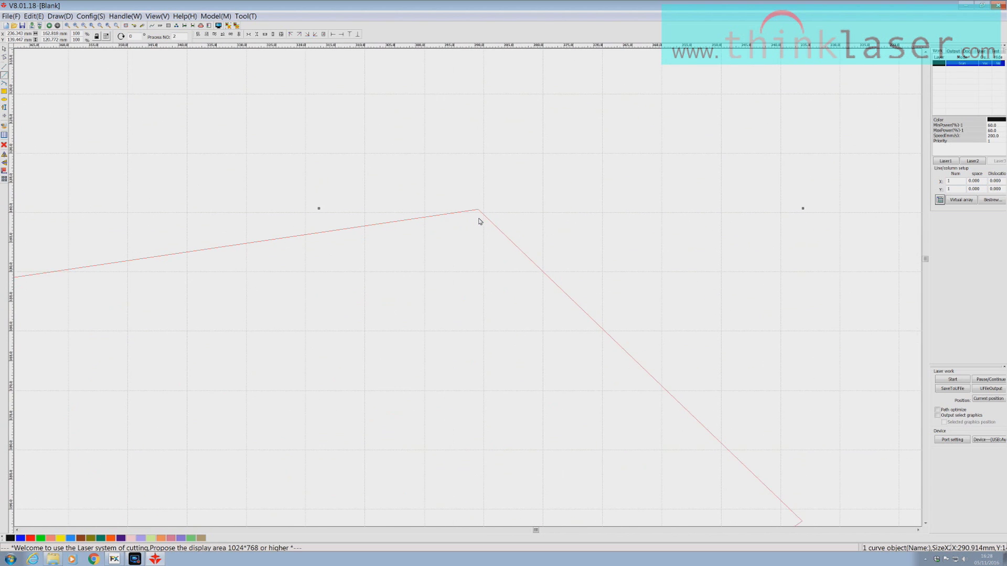
{"action": "scroll", "coordinate": [478, 197], "scroll_direction": "up", "scroll_amount": 3}
{"action": "scroll", "coordinate": [487, 306], "scroll_direction": "up", "scroll_amount": 6}
{"action": "scroll", "coordinate": [503, 190], "scroll_direction": "up", "scroll_amount": 4}
{"action": "scroll", "coordinate": [459, 186], "scroll_direction": "up", "scroll_amount": 3}
{"action": "scroll", "coordinate": [454, 184], "scroll_direction": "up", "scroll_amount": 1}
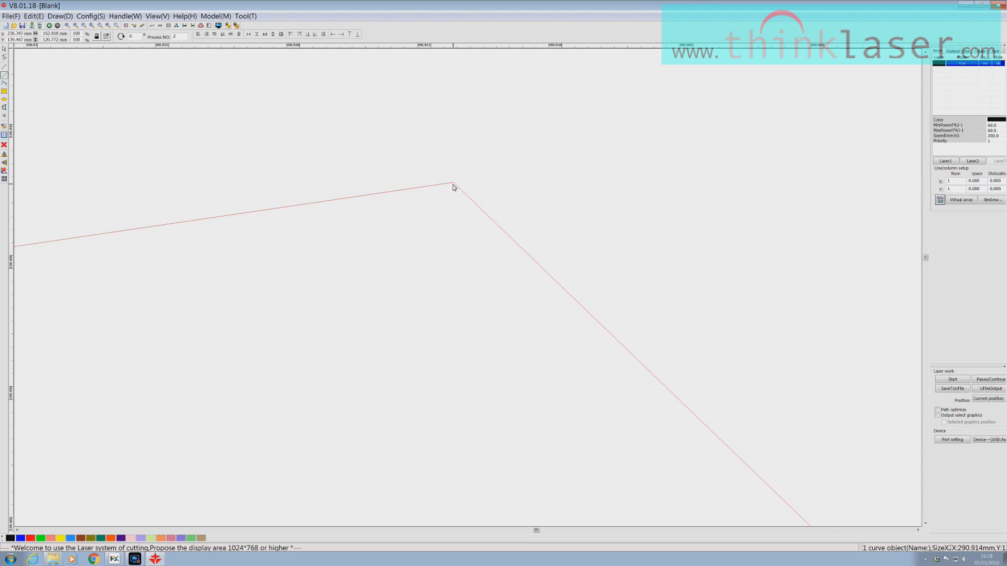
{"action": "scroll", "coordinate": [454, 187], "scroll_direction": "up", "scroll_amount": 1}
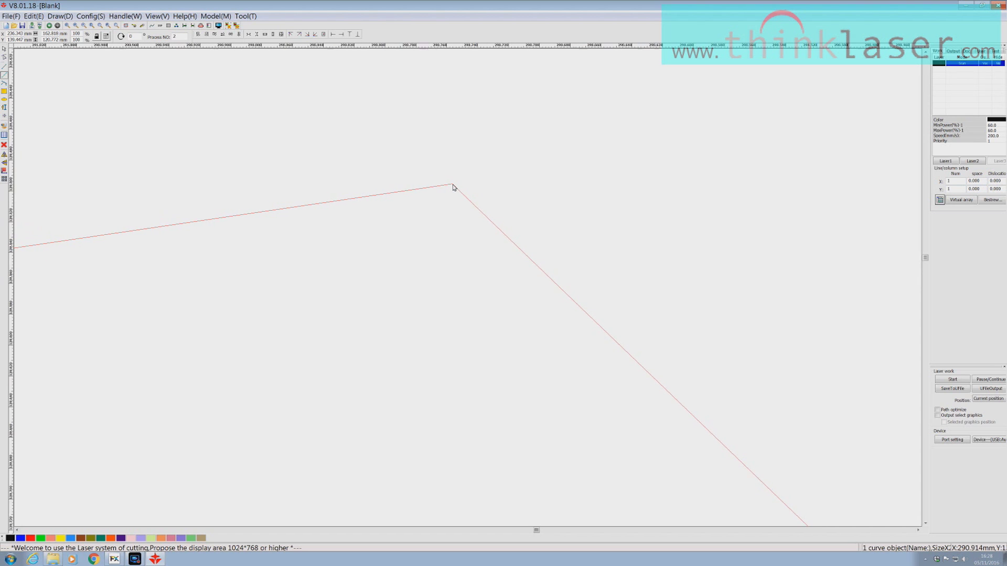
{"action": "scroll", "coordinate": [454, 188], "scroll_direction": "down", "scroll_amount": 5}
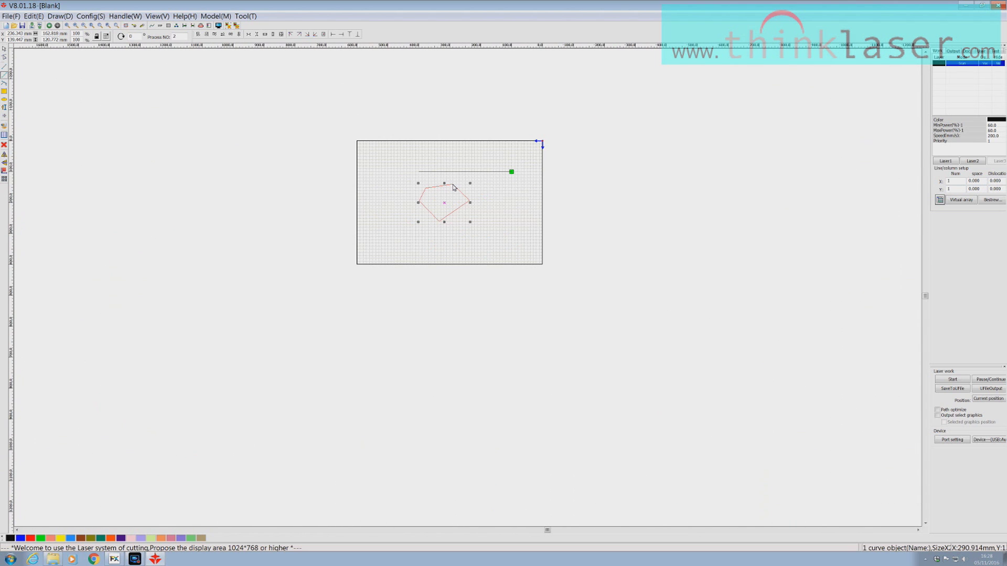
{"action": "scroll", "coordinate": [454, 187], "scroll_direction": "down", "scroll_amount": 4}
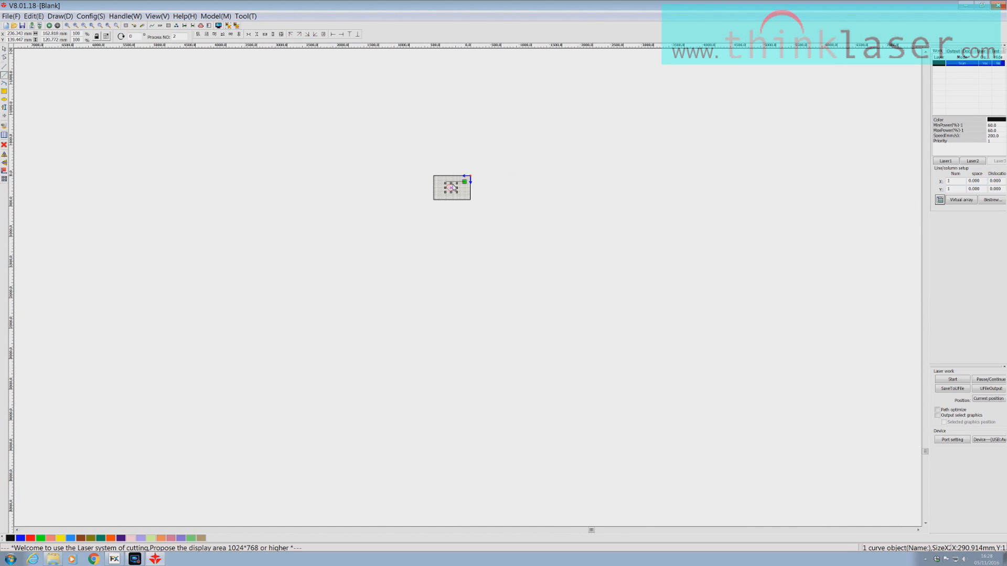
{"action": "scroll", "coordinate": [454, 187], "scroll_direction": "down", "scroll_amount": 1}
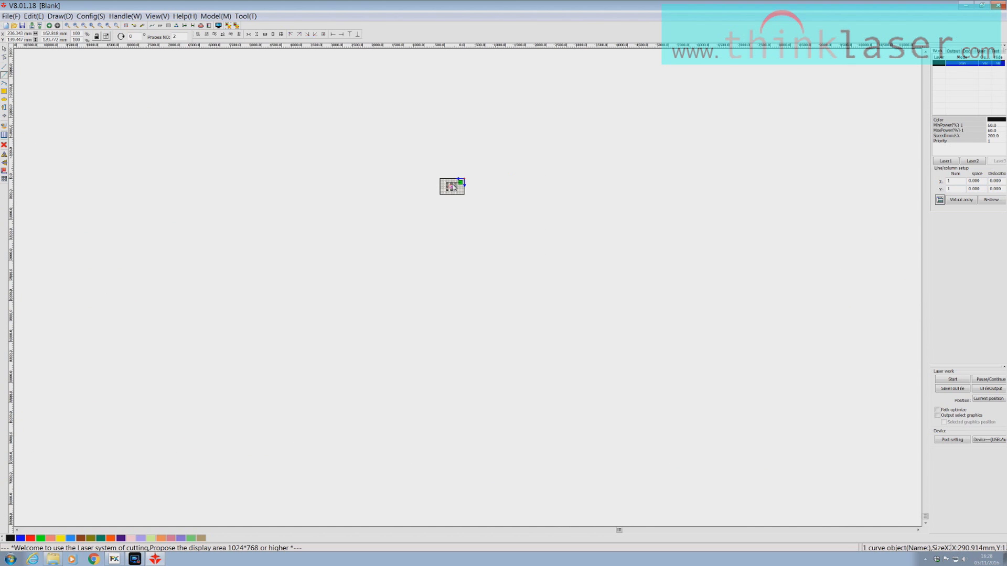
{"action": "scroll", "coordinate": [454, 187], "scroll_direction": "up", "scroll_amount": 5}
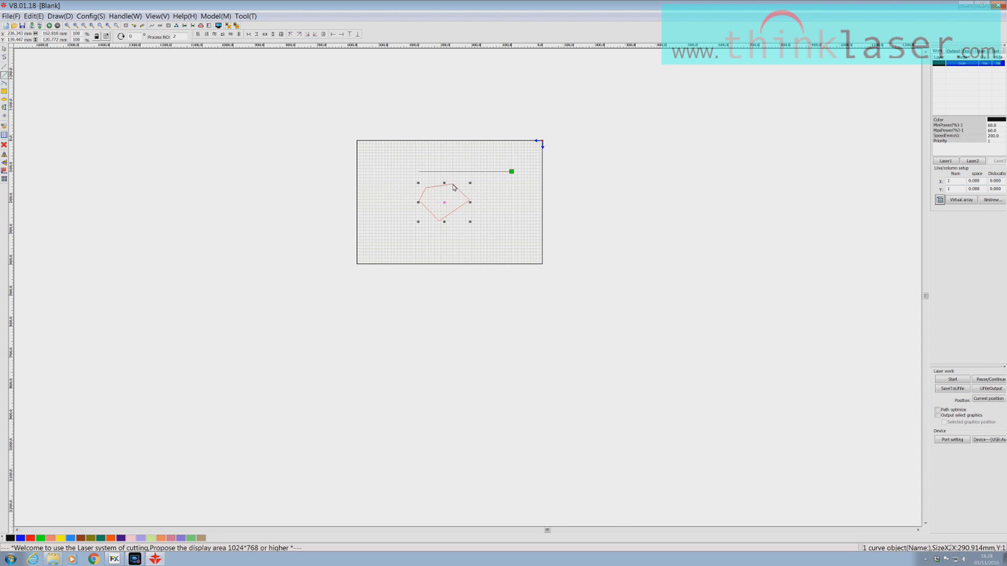
{"action": "scroll", "coordinate": [454, 187], "scroll_direction": "up", "scroll_amount": 5}
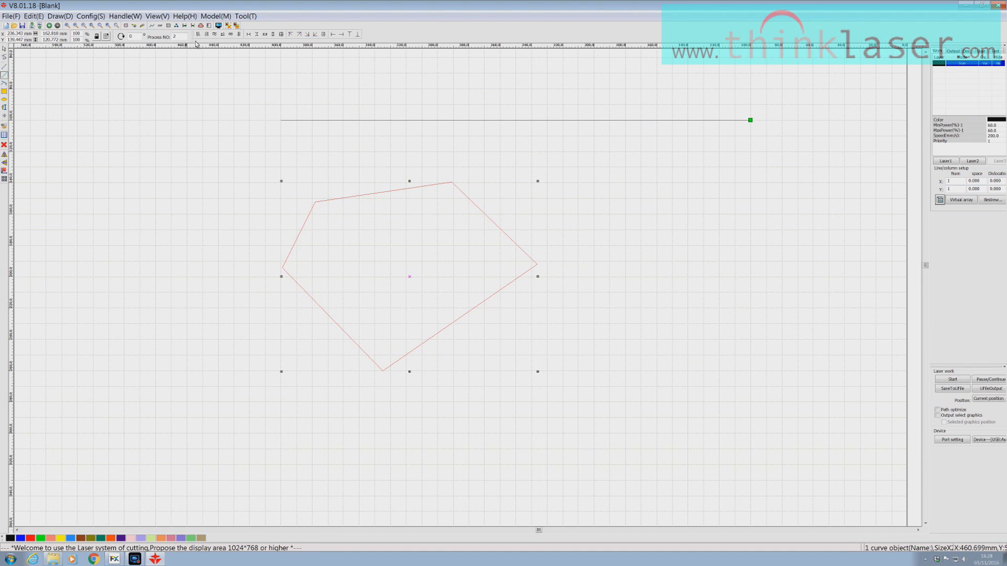
{"action": "left_click", "coordinate": [91, 26]}
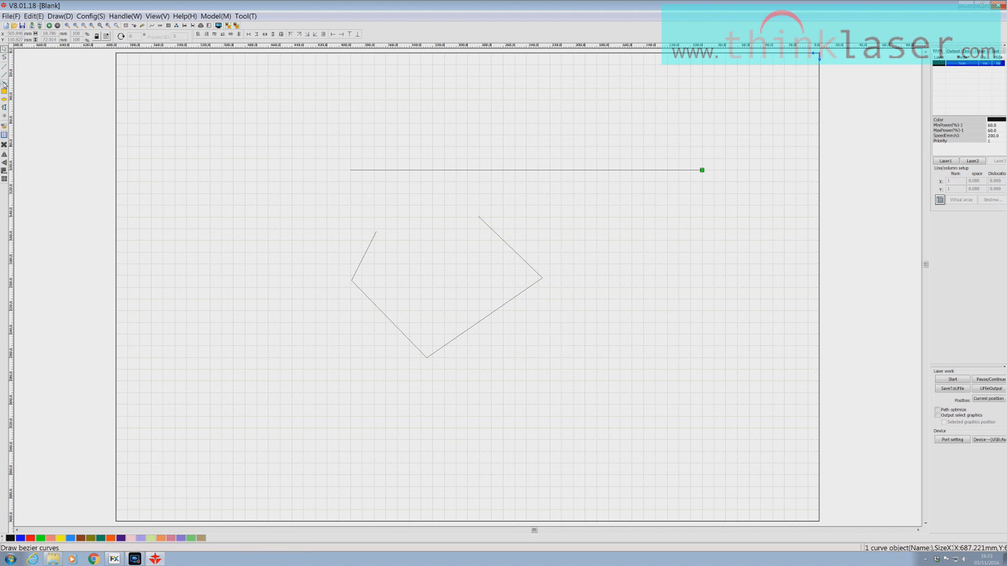
Step: Draw a closed, looping Bezier curve about 73 mm wide and 154 mm high to the left of the polygon
{"action": "left_click", "coordinate": [4, 84]}
{"action": "left_click", "coordinate": [210, 145]}
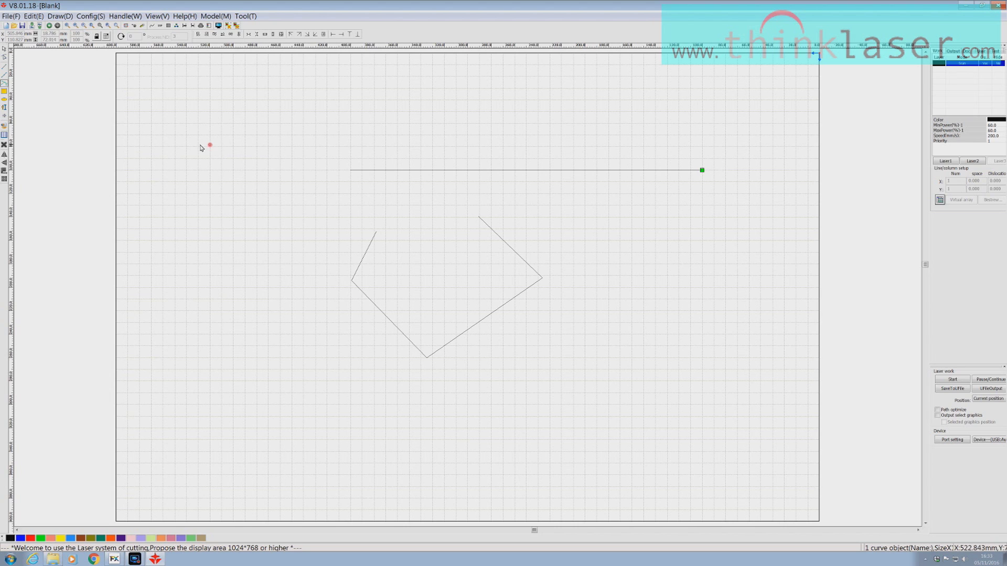
{"action": "left_click", "coordinate": [232, 272]}
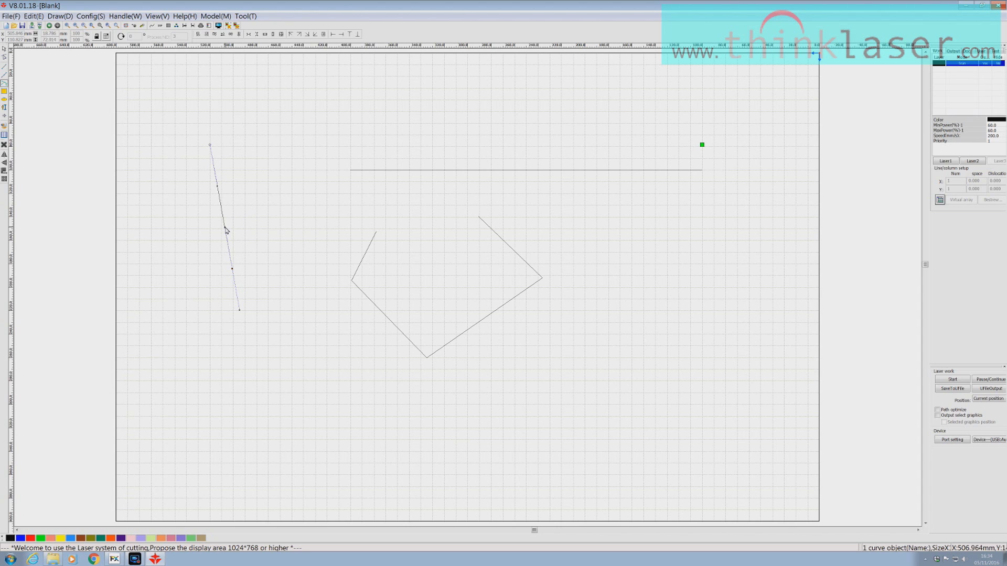
{"action": "left_click_drag", "start_coordinate": [225, 228], "coordinate": [151, 240]}
{"action": "left_click_drag", "start_coordinate": [239, 311], "coordinate": [213, 342]}
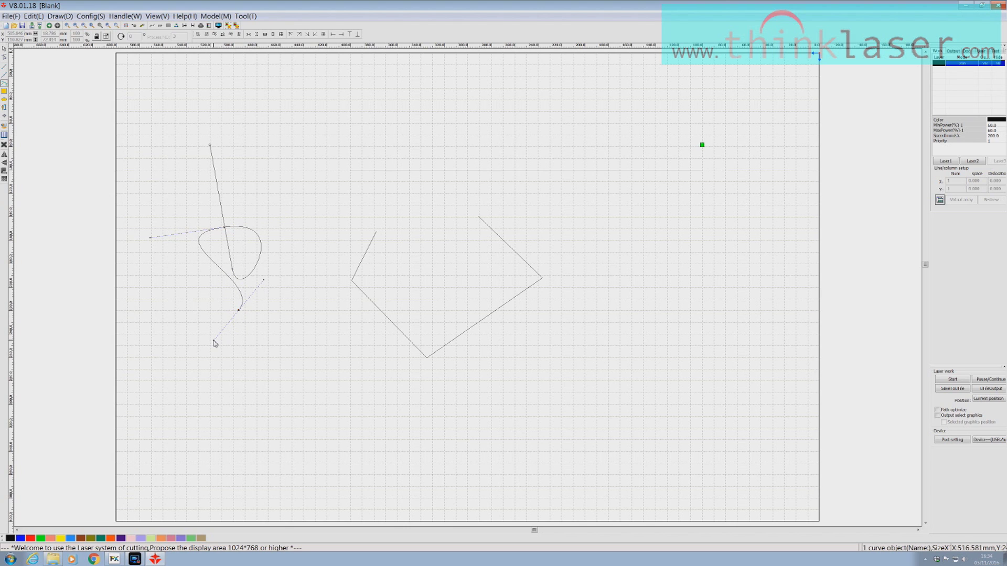
{"action": "left_click", "coordinate": [263, 282]}
{"action": "left_click_drag", "start_coordinate": [266, 293], "coordinate": [256, 330]}
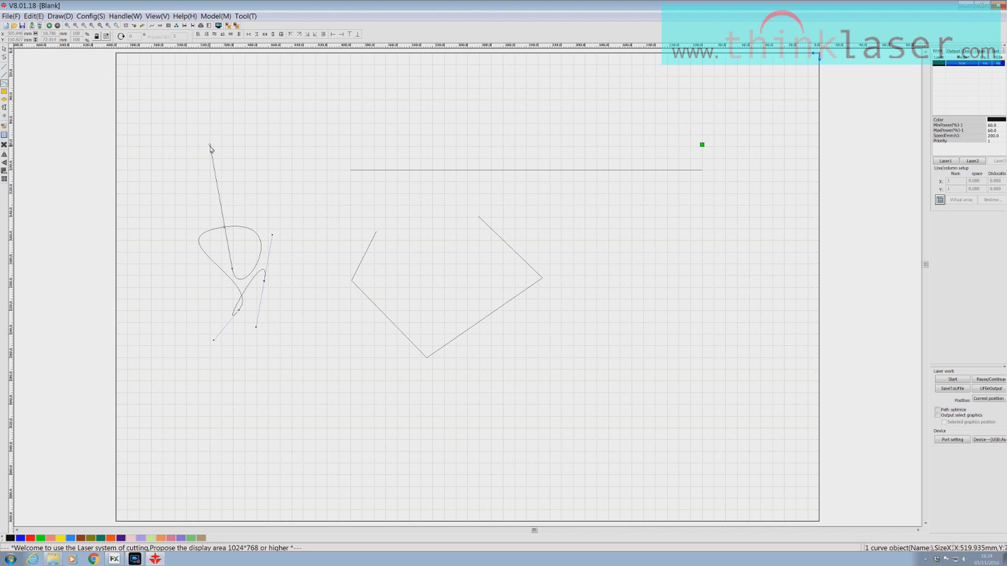
{"action": "left_click_drag", "start_coordinate": [210, 148], "coordinate": [304, 211]}
Step: Add a node on the Bezier curve's straight upper segment, pull it outward and reshape the bend with its handles
{"action": "left_click", "coordinate": [3, 58]}
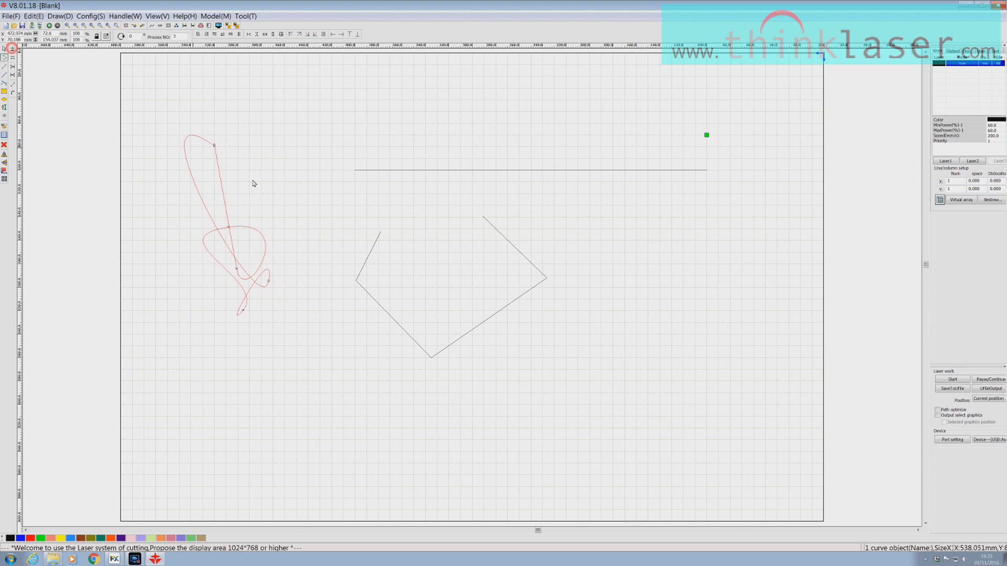
{"action": "double_click", "coordinate": [223, 192]}
{"action": "left_click_drag", "start_coordinate": [222, 190], "coordinate": [253, 172]}
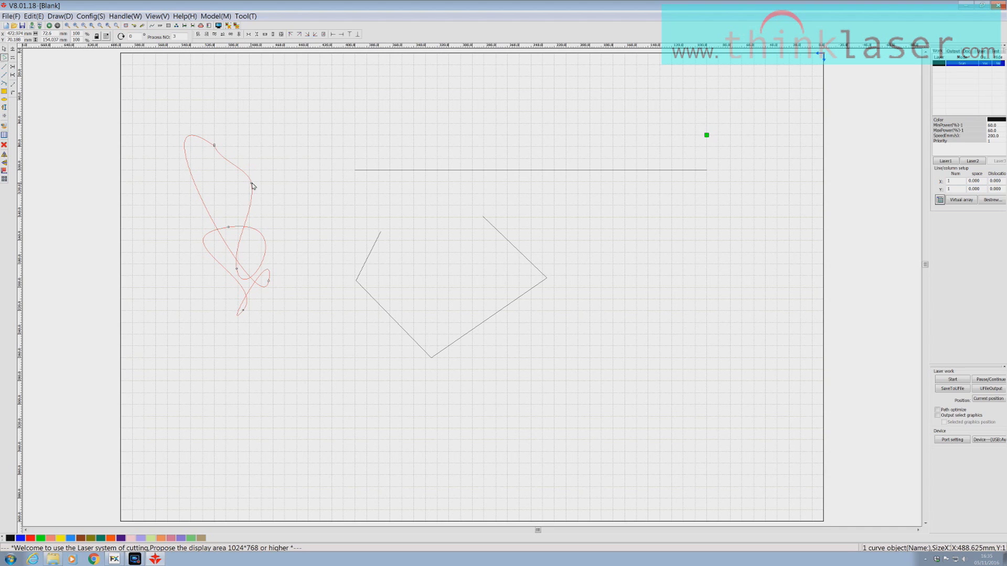
{"action": "left_click", "coordinate": [253, 186]}
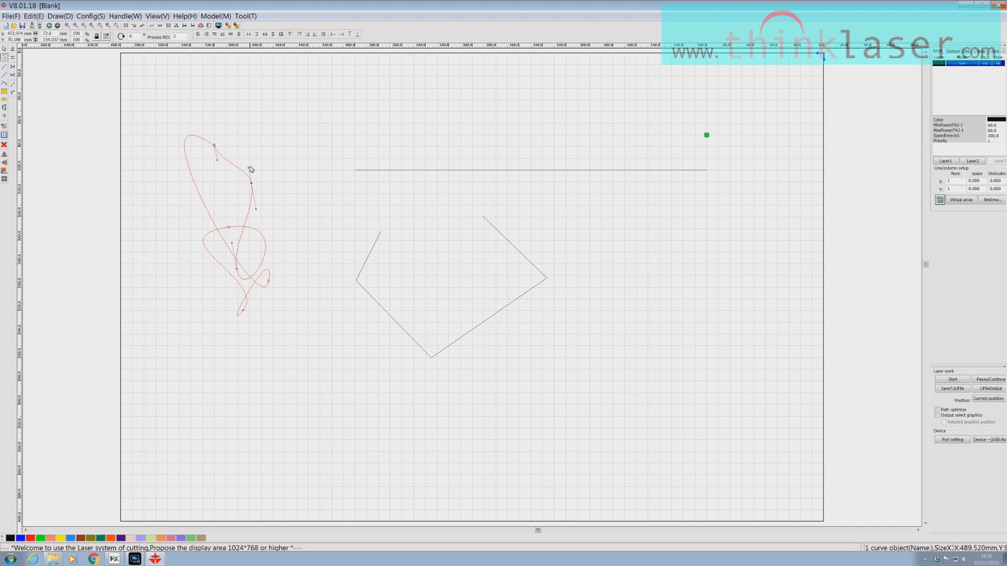
{"action": "left_click_drag", "start_coordinate": [250, 170], "coordinate": [250, 177]}
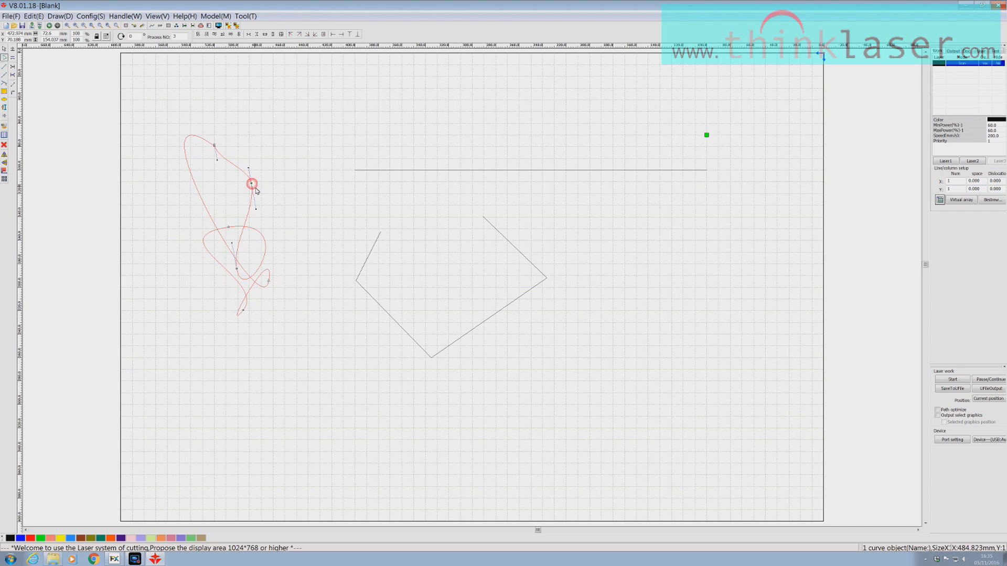
{"action": "left_click_drag", "start_coordinate": [256, 210], "coordinate": [318, 144]}
{"action": "left_click", "coordinate": [307, 305]}
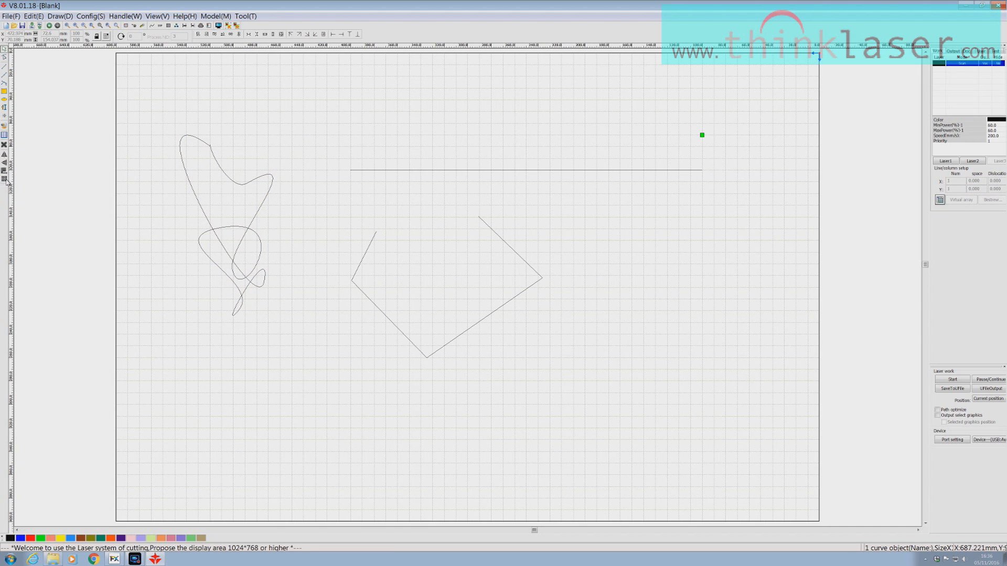
{"action": "left_click", "coordinate": [5, 57]}
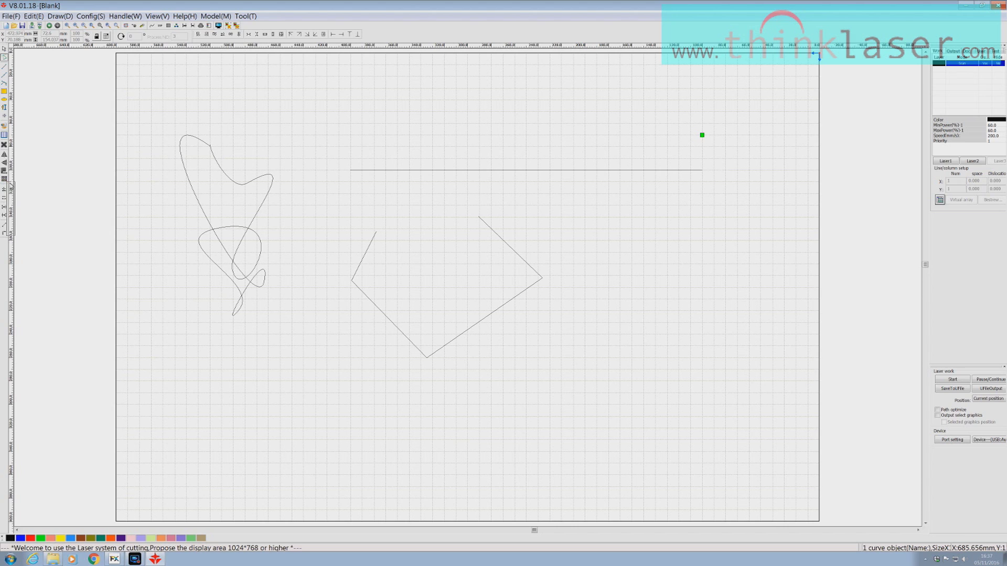
{"action": "left_click", "coordinate": [6, 59]}
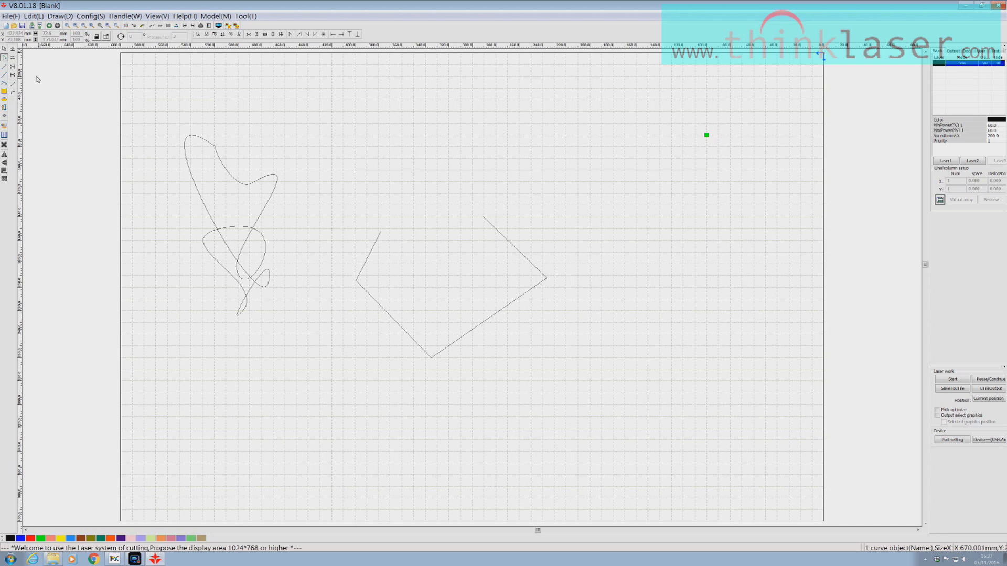
{"action": "left_click", "coordinate": [4, 49]}
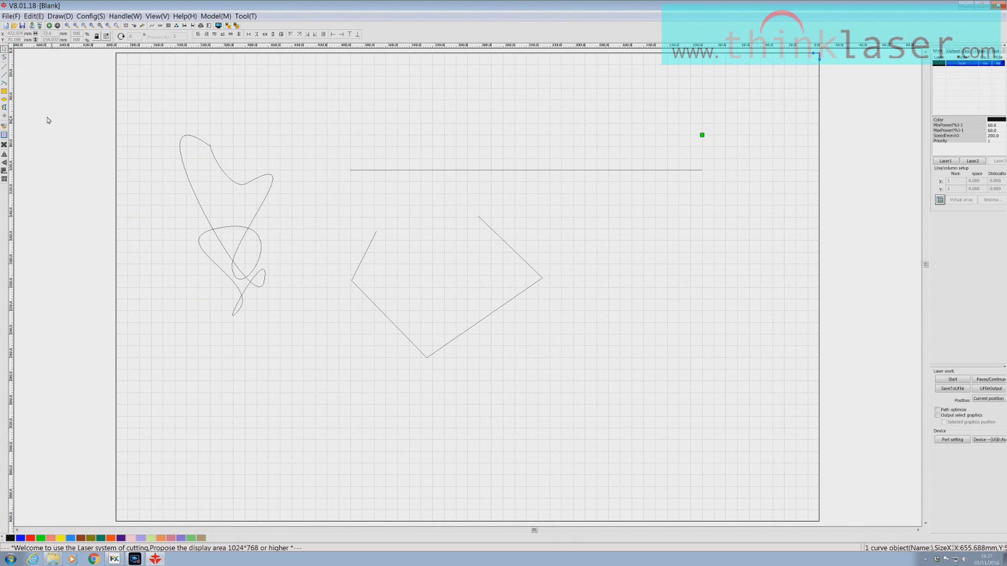
Step: Close the open polygon with the polyline tool by joining its two upper endpoints with the missing top edge
{"action": "left_click", "coordinate": [4, 92]}
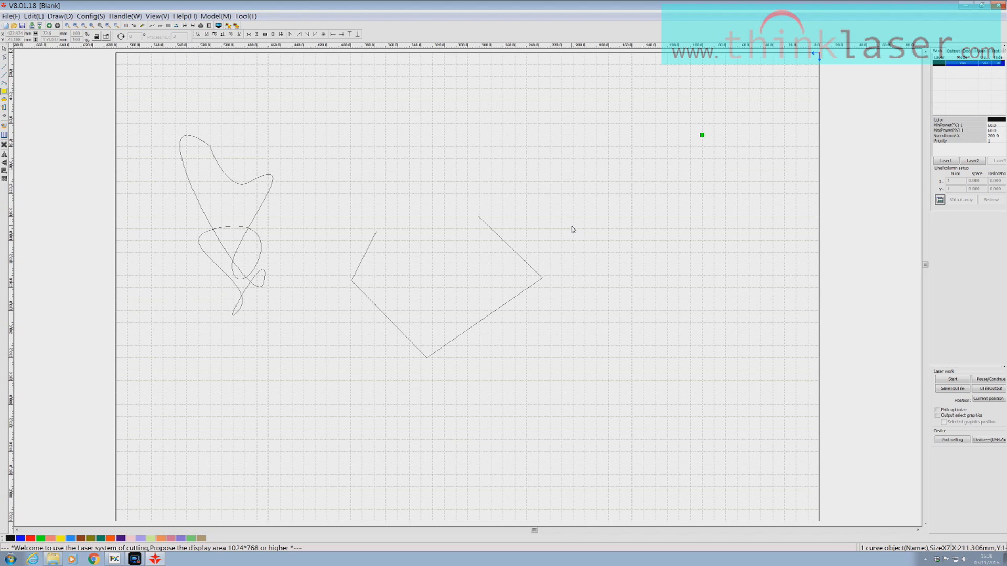
{"action": "right_click", "coordinate": [376, 233]}
{"action": "left_click", "coordinate": [4, 92]}
{"action": "left_click_drag", "start_coordinate": [376, 231], "coordinate": [435, 257]}
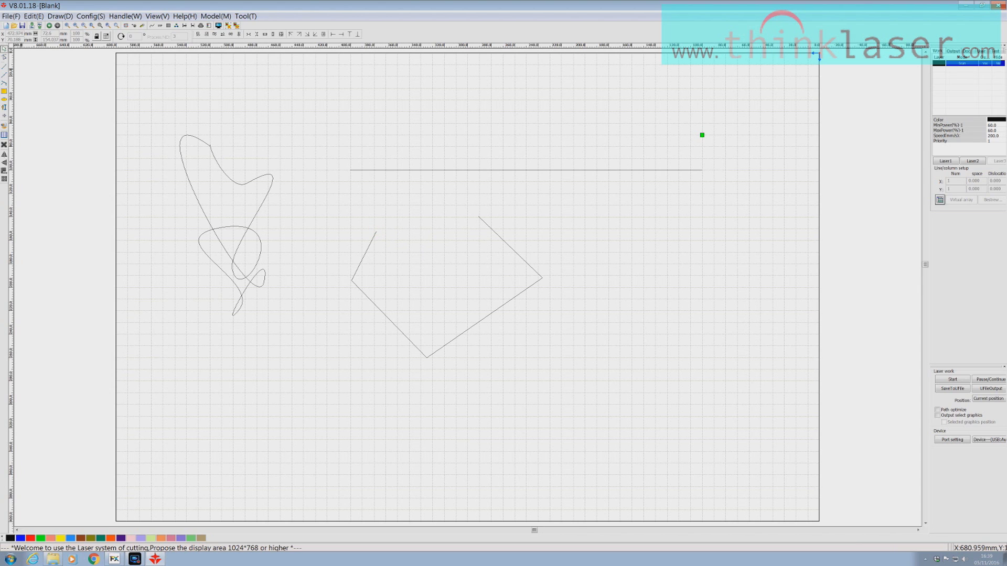
{"action": "left_click", "coordinate": [376, 232]}
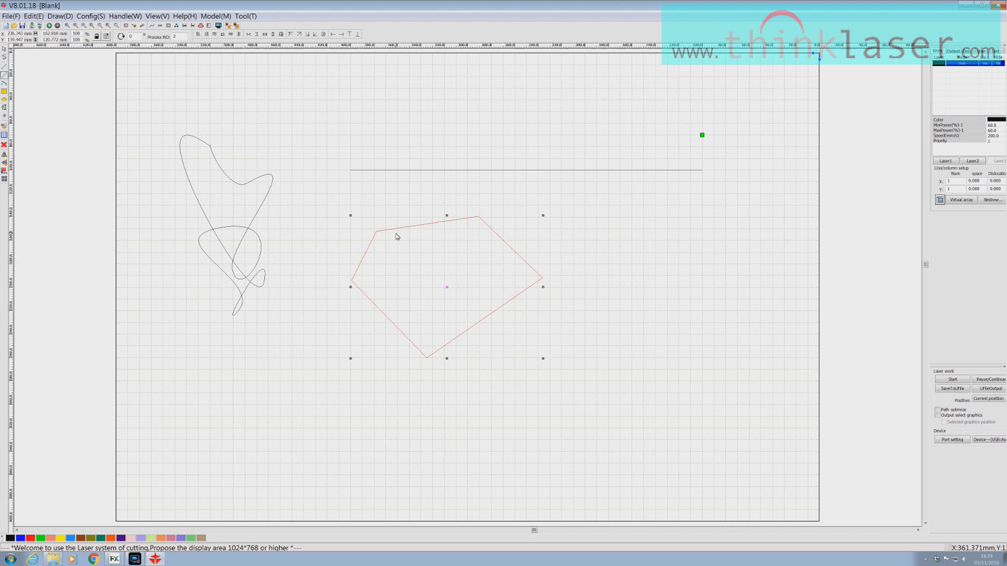
{"action": "left_click", "coordinate": [79, 73]}
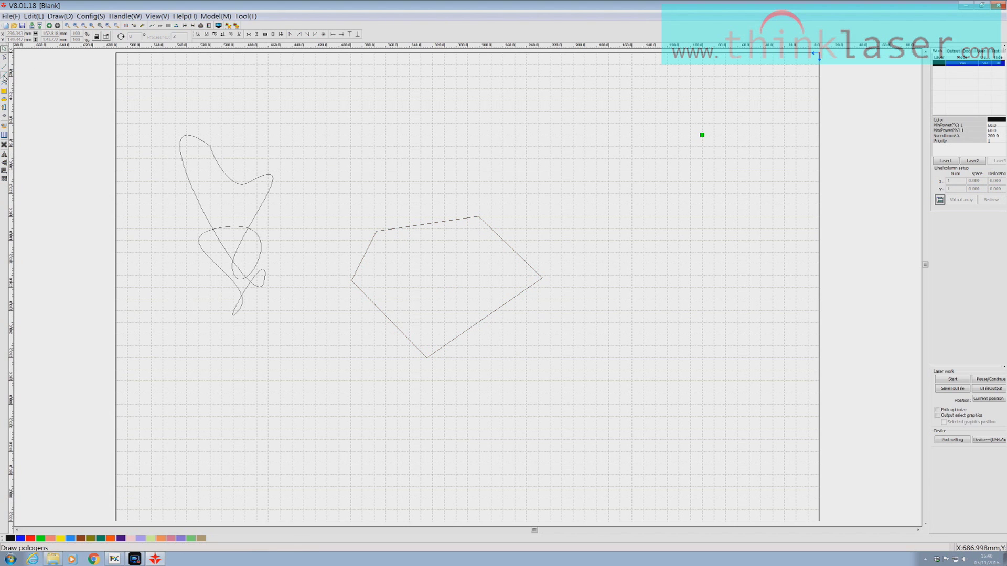
Step: Draw two end-to-end segments from the long line's right end, forming a corner beside the polygon, and examine that corner up close
{"action": "left_click", "coordinate": [5, 77]}
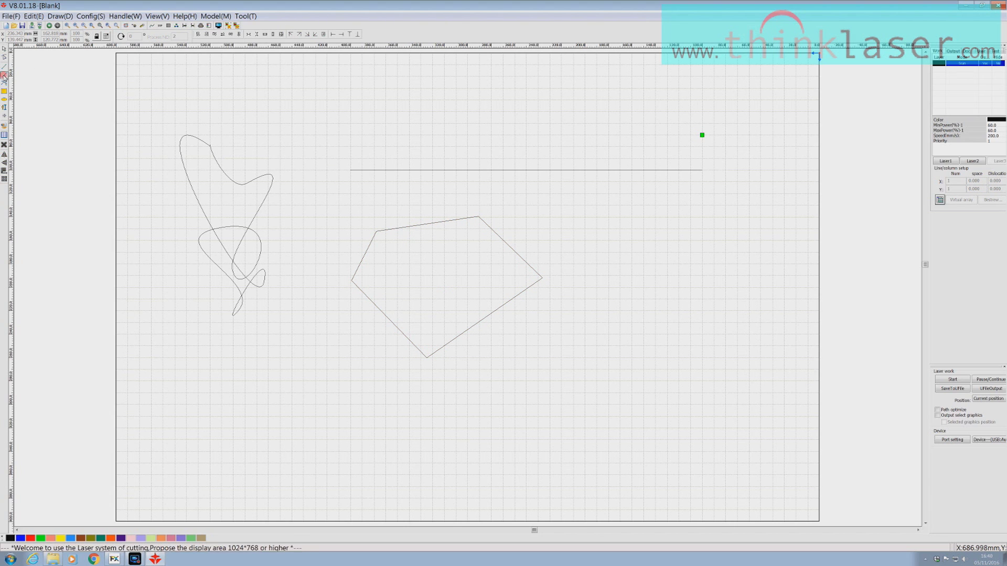
{"action": "left_click", "coordinate": [702, 171]}
{"action": "left_click", "coordinate": [624, 306]}
{"action": "right_click", "coordinate": [632, 327]}
{"action": "left_click", "coordinate": [3, 66]}
{"action": "left_click", "coordinate": [624, 306]}
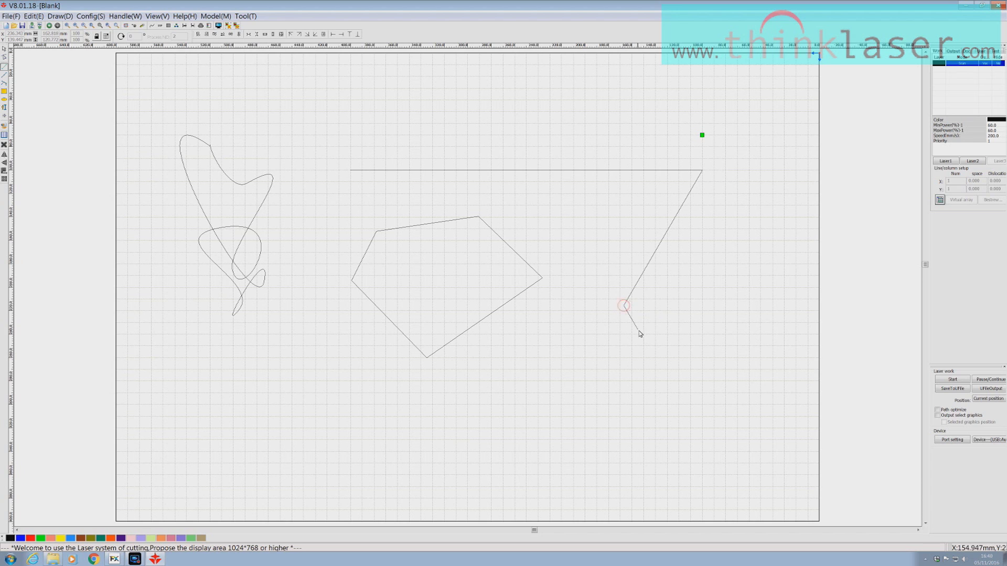
{"action": "right_click", "coordinate": [664, 344]}
{"action": "scroll", "coordinate": [627, 310], "scroll_direction": "up", "scroll_amount": 10}
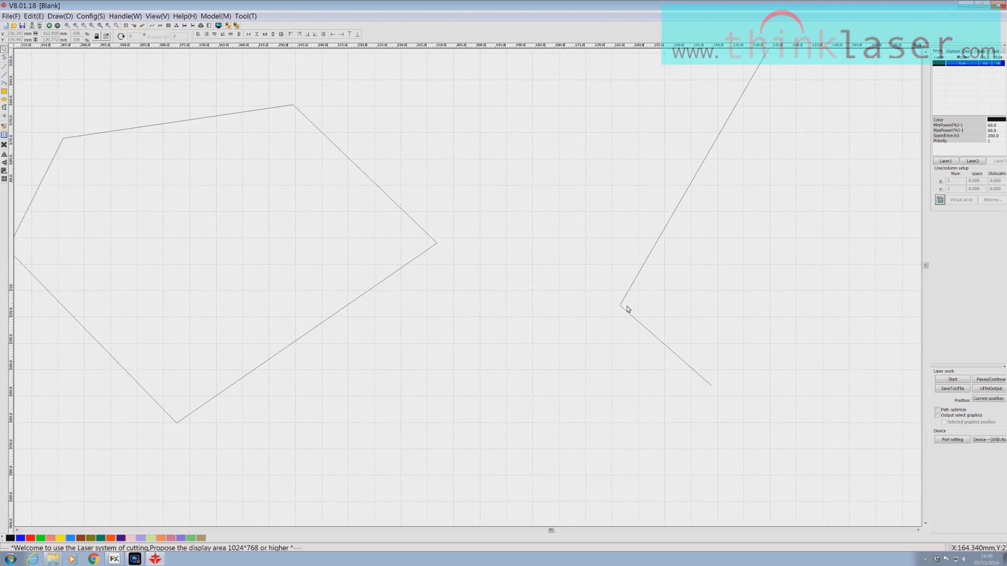
{"action": "scroll", "coordinate": [178, 238], "scroll_direction": "up", "scroll_amount": 4}
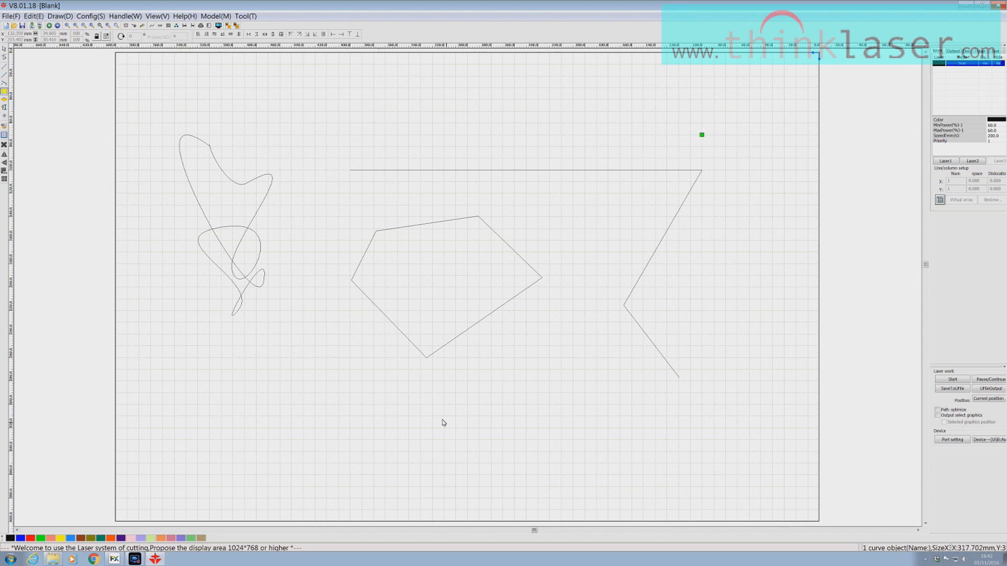
Step: Draw a second, roughly horizontal line above the existing long line
{"action": "left_click", "coordinate": [316, 385]}
{"action": "left_click", "coordinate": [466, 456]}
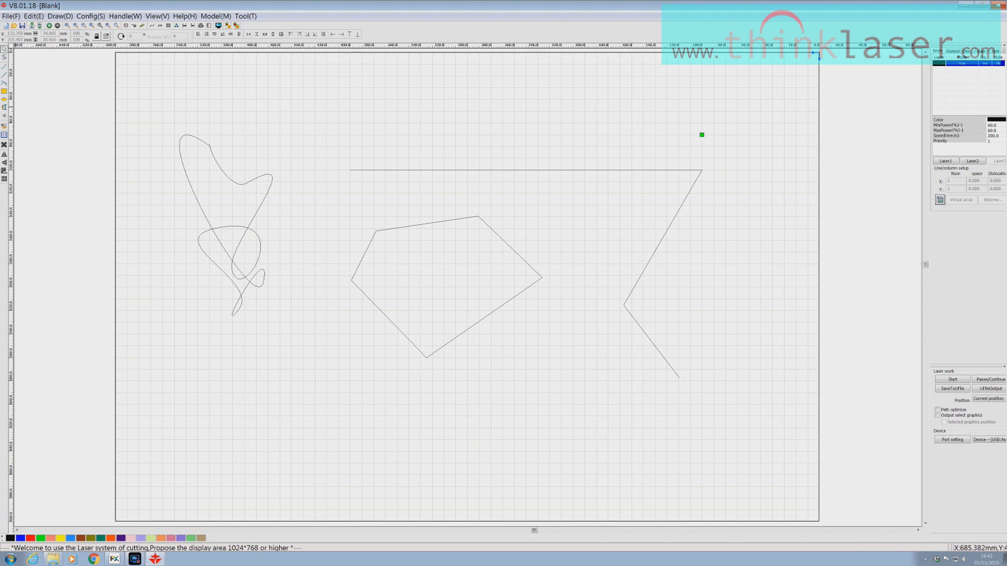
{"action": "left_click", "coordinate": [4, 67]}
{"action": "left_click", "coordinate": [349, 98]}
{"action": "left_click", "coordinate": [665, 96]}
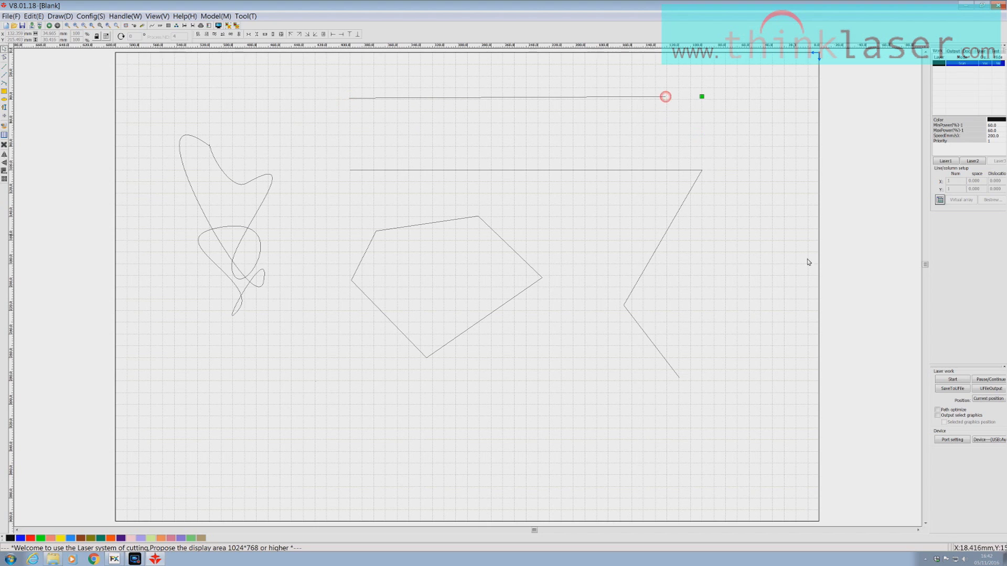
Step: Draw a free-form rectangle below the polygon, starting under its left corner
{"action": "left_click", "coordinate": [4, 91]}
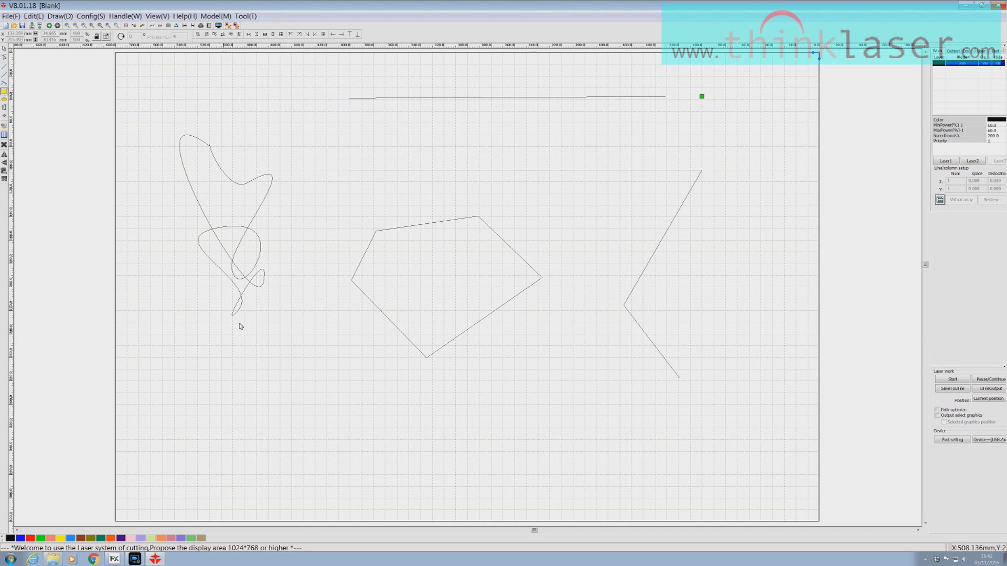
{"action": "right_click", "coordinate": [324, 384]}
{"action": "left_click", "coordinate": [484, 453]}
{"action": "left_click", "coordinate": [4, 94]}
{"action": "mouse_move", "coordinate": [351, 388]}
{"action": "left_mouse_down"}
{"action": "mouse_move", "coordinate": [351, 413]}
{"action": "mouse_move", "coordinate": [417, 452]}
{"action": "mouse_move", "coordinate": [427, 421]}
{"action": "mouse_move", "coordinate": [432, 458]}
{"action": "mouse_move", "coordinate": [442, 452]}
{"action": "left_mouse_up"}
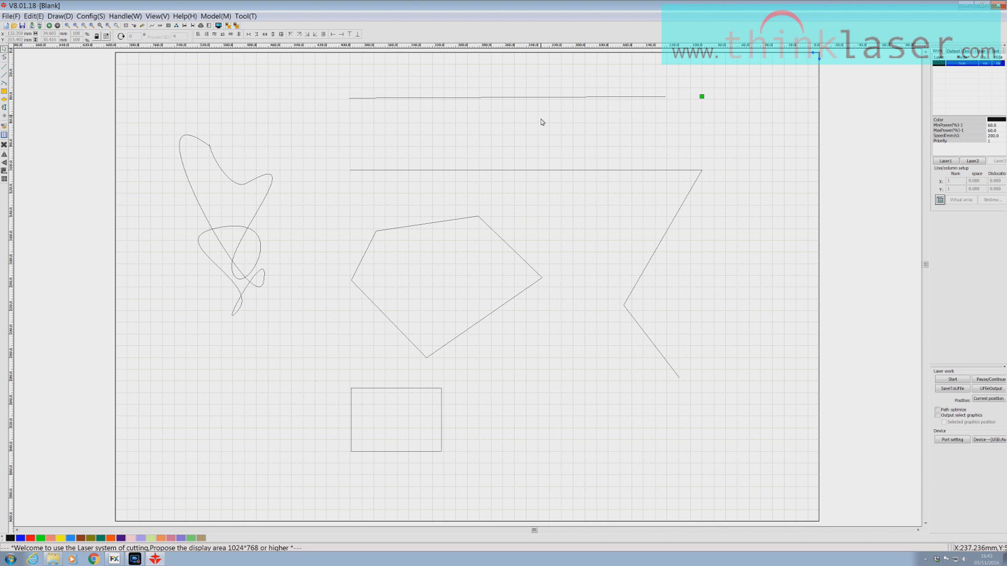
Step: Draw a rectangle below the Bezier curve and constrain its proportions to a perfect square
{"action": "left_click", "coordinate": [4, 93]}
{"action": "mouse_move", "coordinate": [190, 346]}
{"action": "left_mouse_down"}
{"action": "mouse_move", "coordinate": [242, 383]}
{"action": "mouse_move", "coordinate": [319, 361]}
{"action": "mouse_move", "coordinate": [324, 376]}
{"action": "left_mouse_up"}
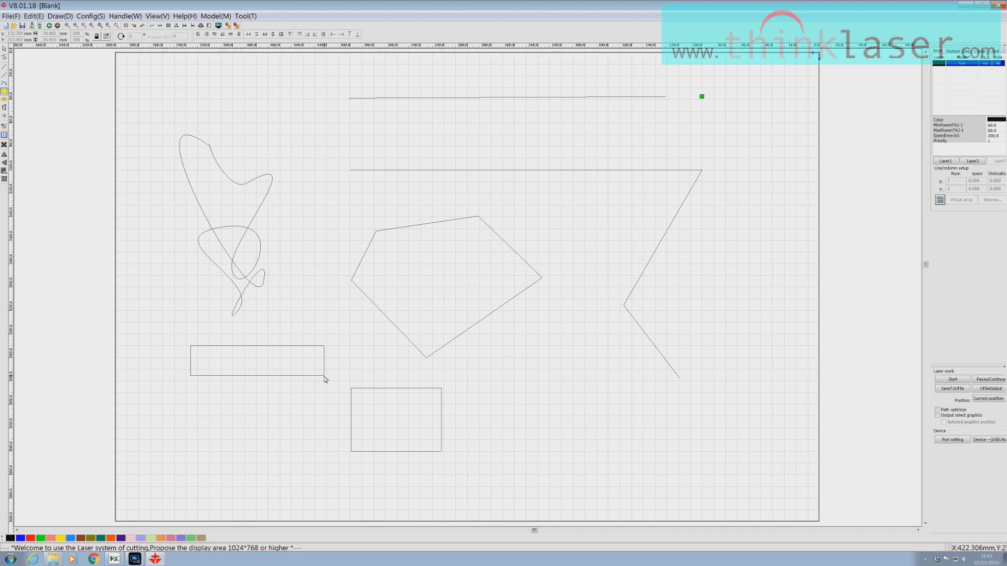
{"action": "mouse_move", "coordinate": [324, 379]}
{"action": "left_mouse_down", "text": "ctrl"}
{"action": "mouse_move", "coordinate": [335, 445]}
{"action": "mouse_move", "coordinate": [344, 375]}
{"action": "mouse_move", "coordinate": [330, 383]}
{"action": "mouse_move", "coordinate": [310, 458]}
{"action": "mouse_move", "coordinate": [322, 409]}
{"action": "mouse_move", "coordinate": [321, 449]}
{"action": "left_mouse_up", "text": "ctrl"}
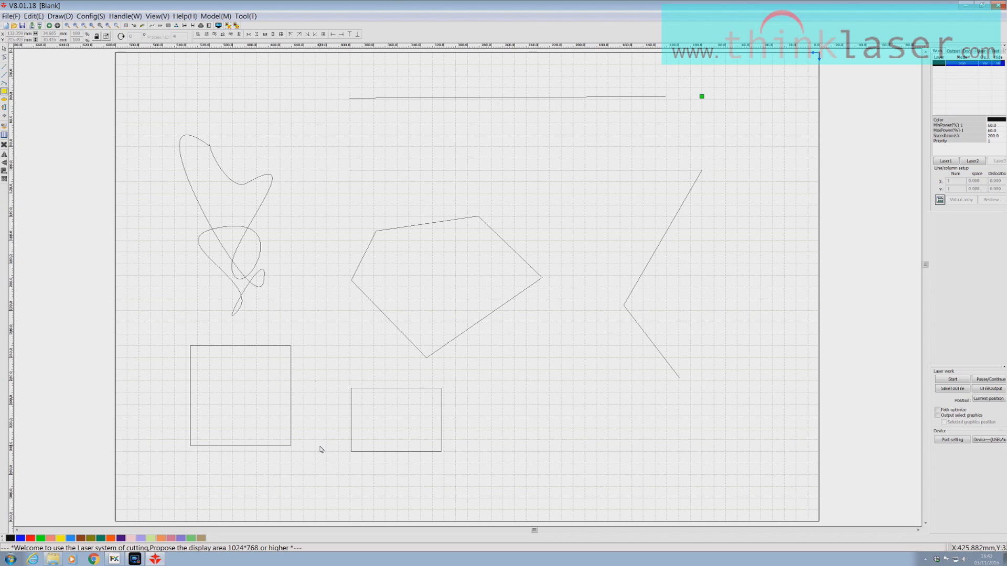
{"action": "left_click_drag", "start_coordinate": [321, 449], "coordinate": [321, 450], "text": "ctrl"}
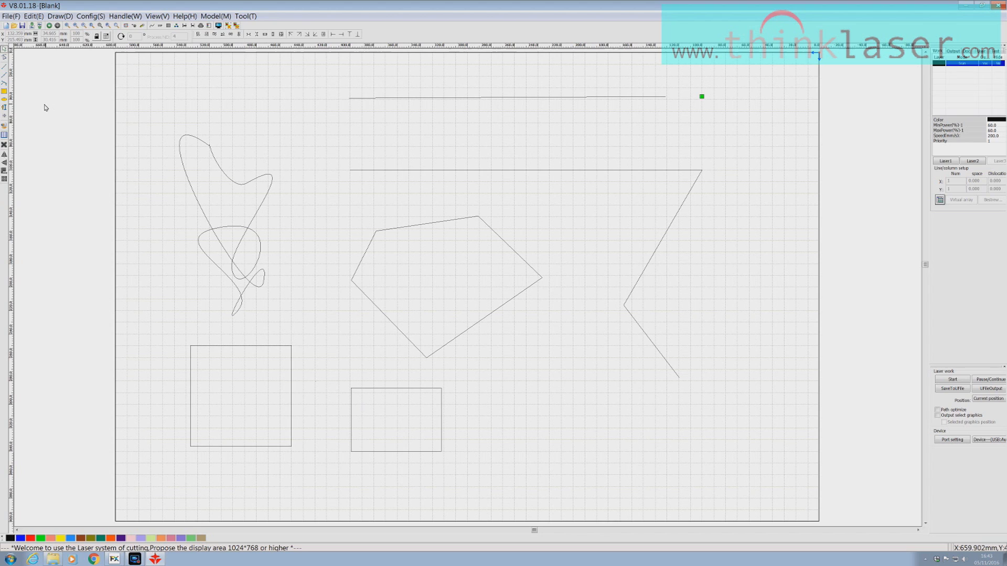
Step: Draw an ellipse above the Bezier curve and constrain it to a perfect circle
{"action": "left_click", "coordinate": [4, 99]}
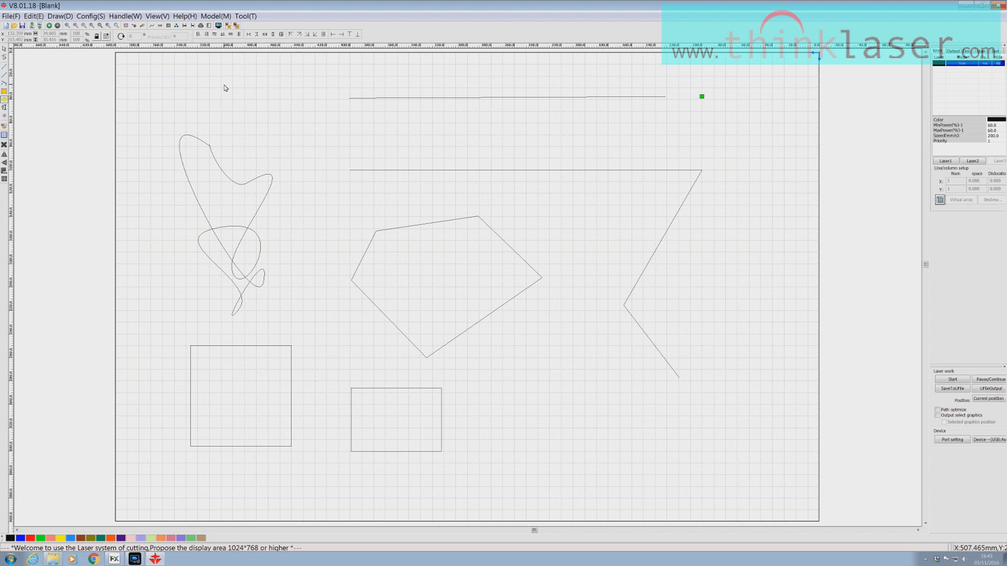
{"action": "left_click_drag", "start_coordinate": [228, 83], "coordinate": [262, 110]}
{"action": "left_click_drag", "start_coordinate": [325, 147], "coordinate": [348, 146]}
{"action": "mouse_move", "coordinate": [348, 146]}
{"action": "left_mouse_down", "text": "ctrl"}
{"action": "mouse_move", "coordinate": [353, 168]}
{"action": "mouse_move", "coordinate": [363, 133]}
{"action": "mouse_move", "coordinate": [359, 150]}
{"action": "left_mouse_up", "text": "ctrl"}
Step: Select all the drawn objects and delete them to clear the work area
{"action": "left_click_drag", "start_coordinate": [129, 72], "coordinate": [784, 481]}
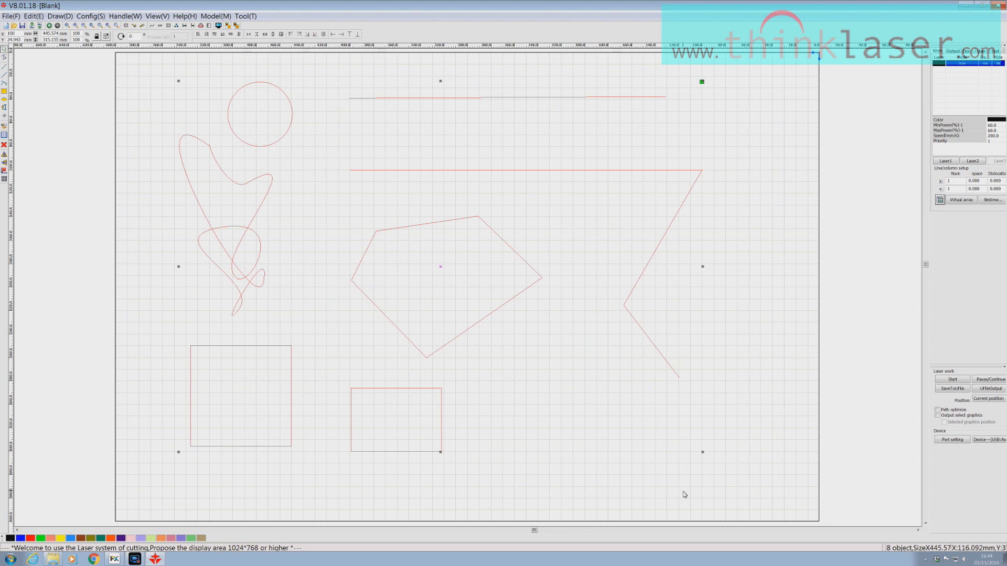
{"action": "key", "text": "Delete"}
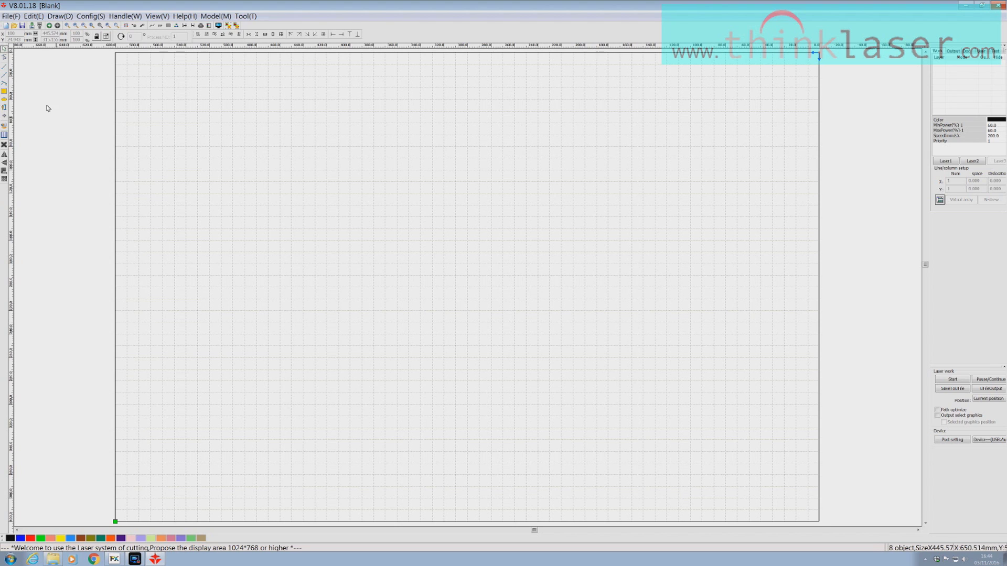
Step: Add the four-line text "This is a piece of test text to Check justification" in the upper work area, using a different TrueType font
{"action": "left_click", "coordinate": [5, 108]}
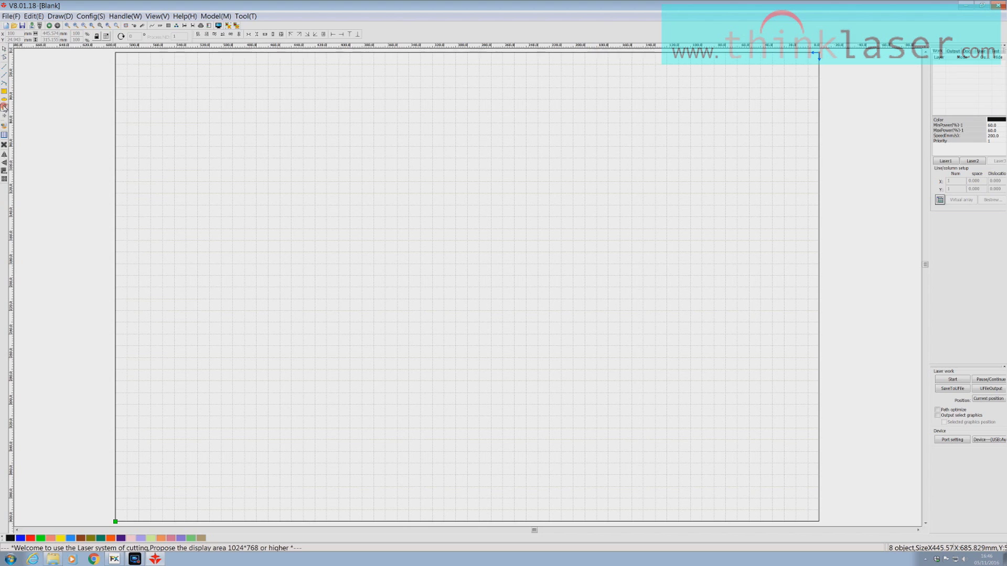
{"action": "left_click", "coordinate": [311, 169]}
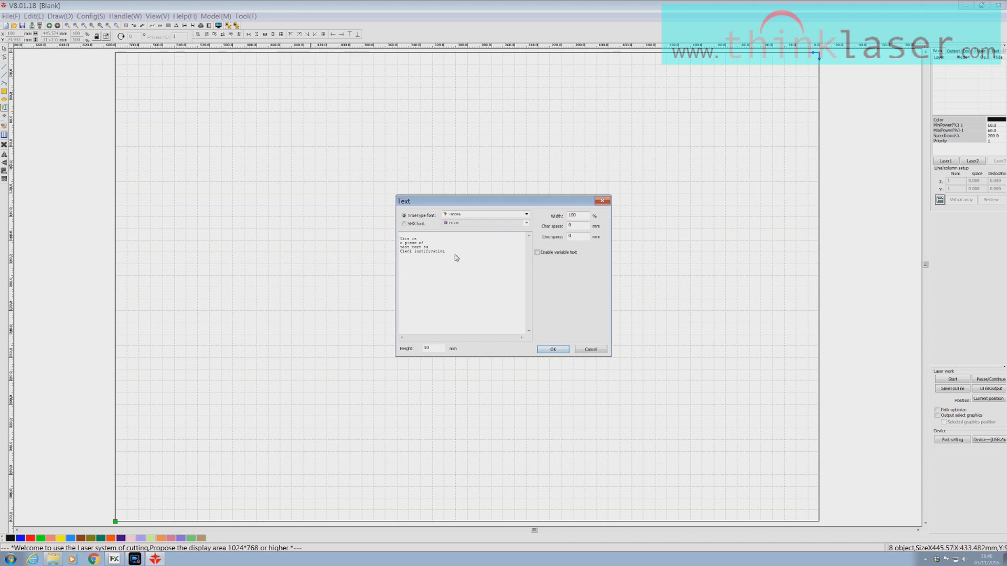
{"action": "left_click", "coordinate": [527, 214]}
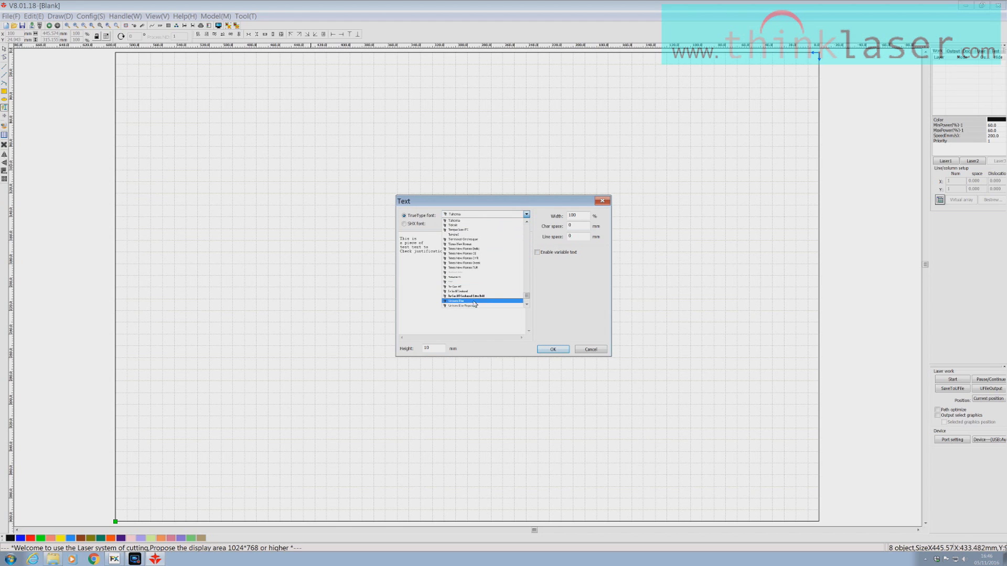
{"action": "scroll", "coordinate": [466, 294], "scroll_direction": "down", "scroll_amount": 5}
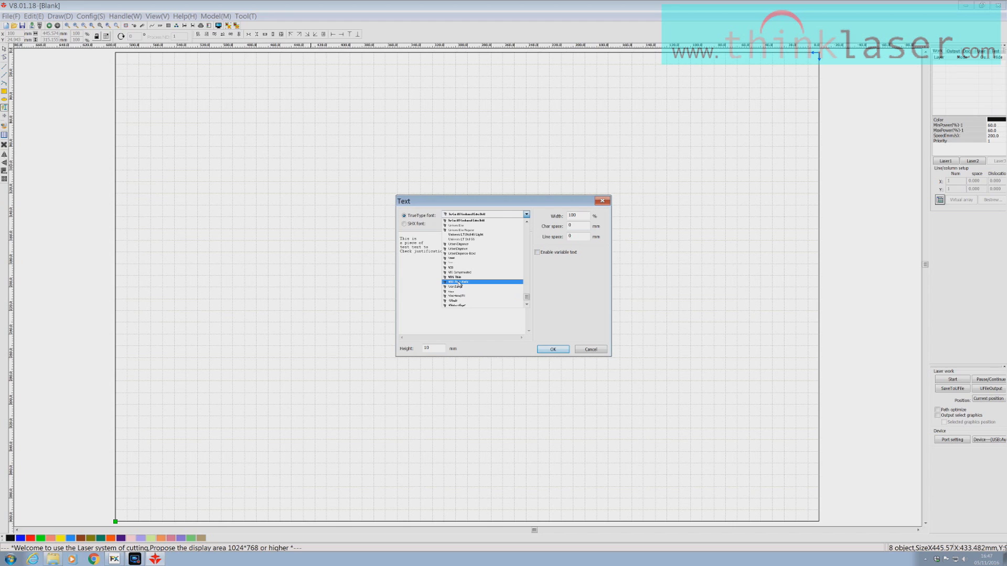
{"action": "left_click", "coordinate": [459, 282]}
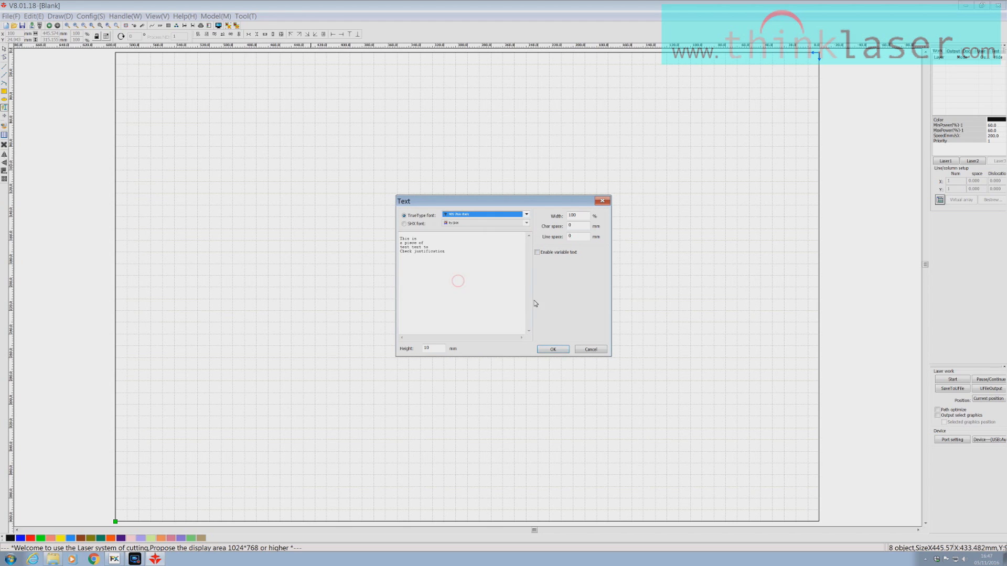
{"action": "left_click", "coordinate": [550, 350]}
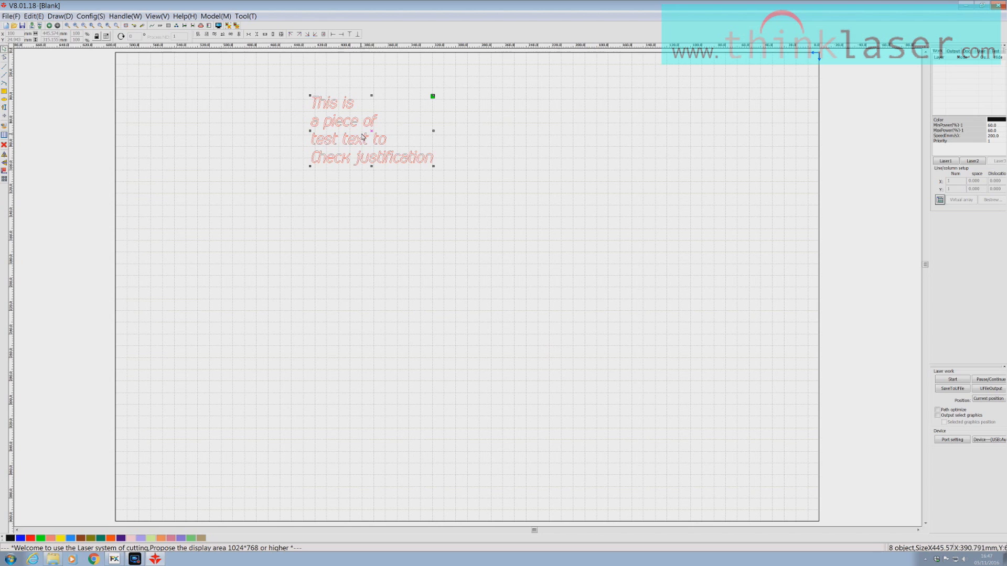
Step: Move the text block towards the middle of the work area and scale it to about 171 mm wide and 97 mm high
{"action": "left_click_drag", "start_coordinate": [372, 133], "coordinate": [427, 253]}
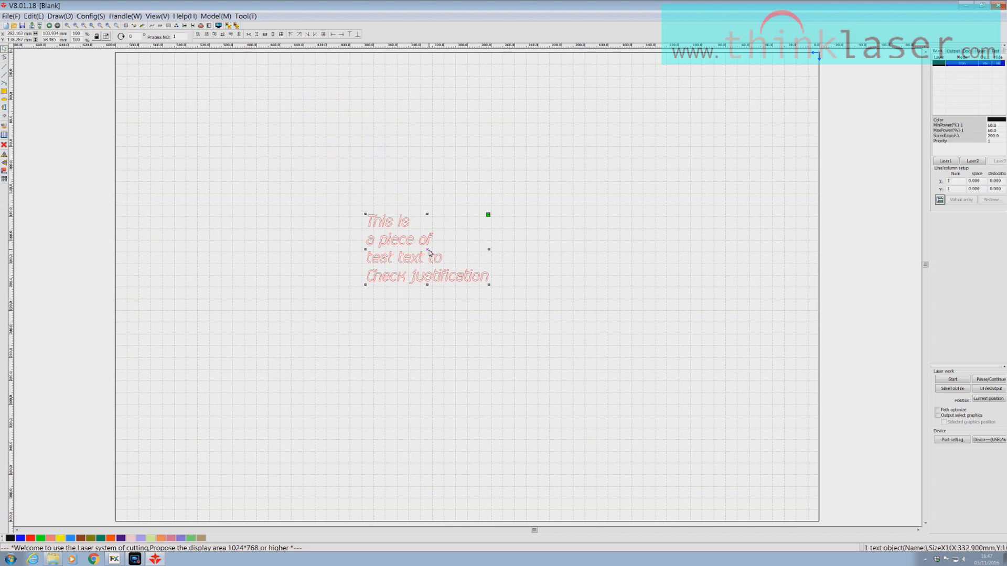
{"action": "mouse_move", "coordinate": [521, 303]}
{"action": "left_mouse_down"}
{"action": "mouse_move", "coordinate": [514, 354]}
{"action": "mouse_move", "coordinate": [534, 299]}
{"action": "mouse_move", "coordinate": [667, 289]}
{"action": "mouse_move", "coordinate": [536, 311]}
{"action": "mouse_move", "coordinate": [567, 379]}
{"action": "left_mouse_up"}
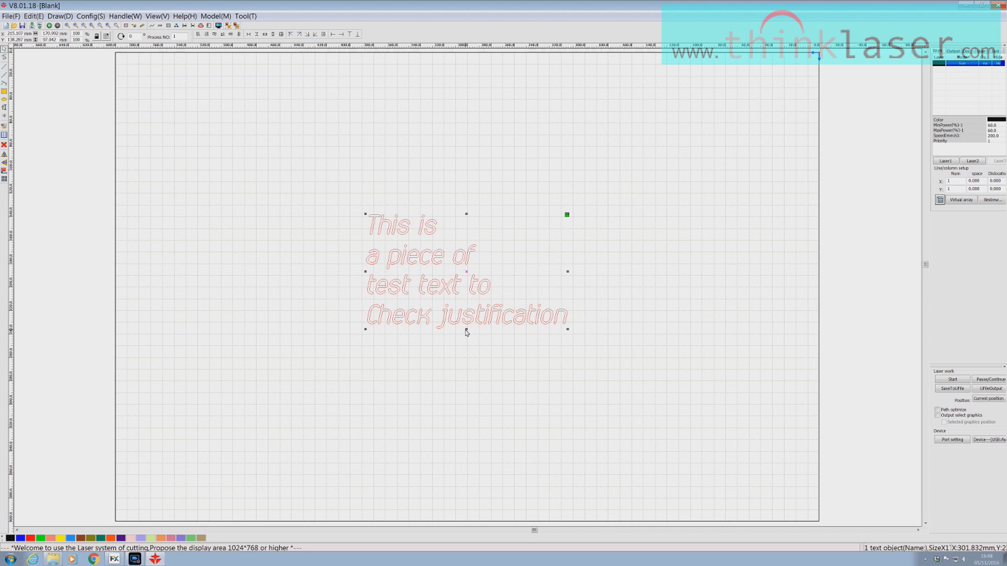
Step: Try stretching the text to about 133 mm high and flipping it across its left edge, undoing each change
{"action": "left_click_drag", "start_coordinate": [467, 331], "coordinate": [464, 373]}
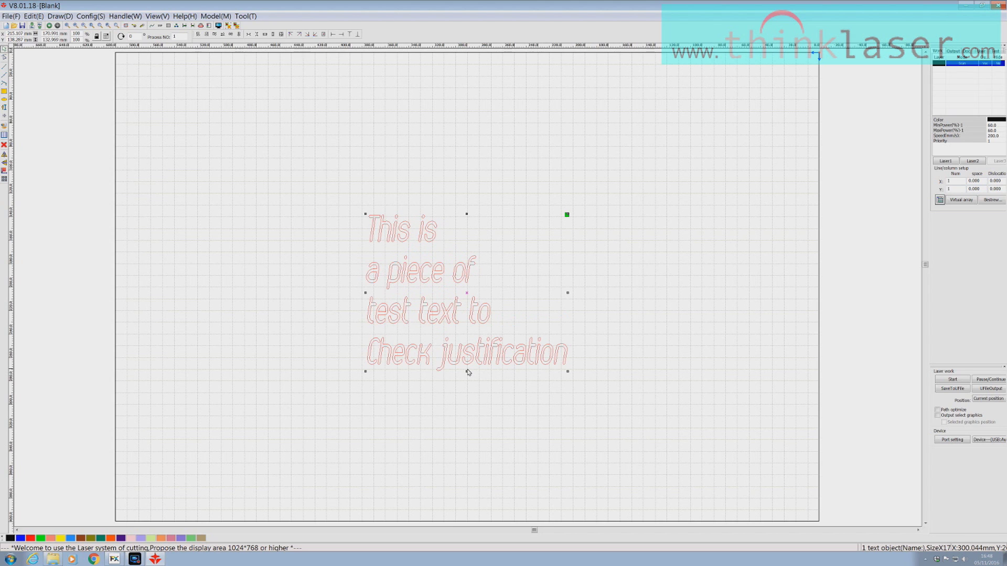
{"action": "key", "text": "ctrl+z"}
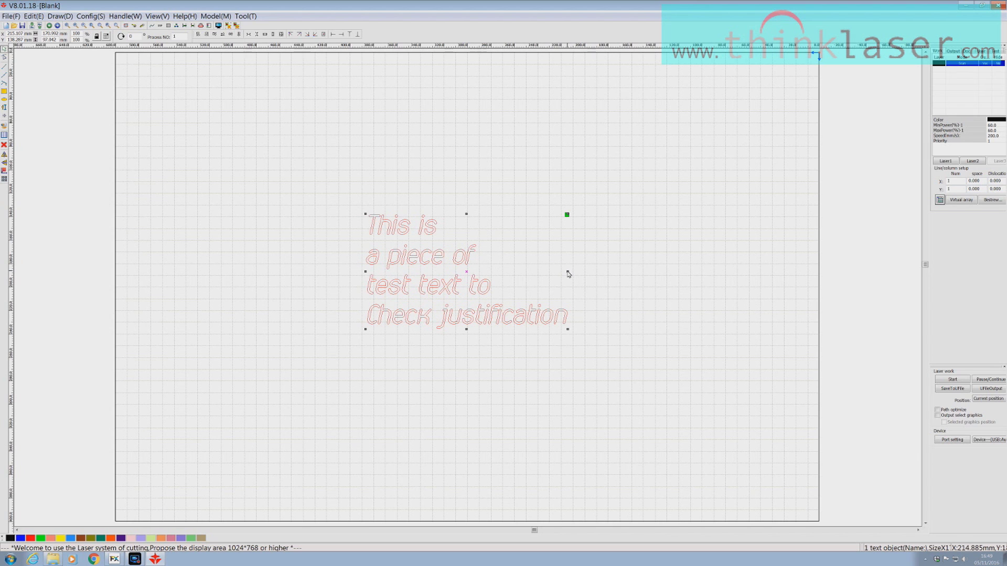
{"action": "left_click_drag", "start_coordinate": [567, 271], "coordinate": [164, 236]}
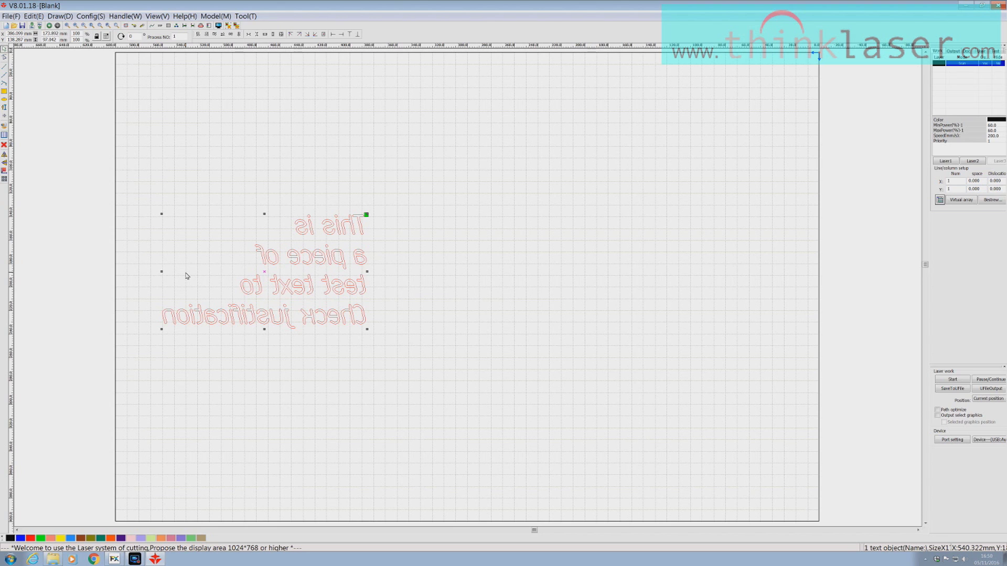
{"action": "key", "text": "ctrl+z"}
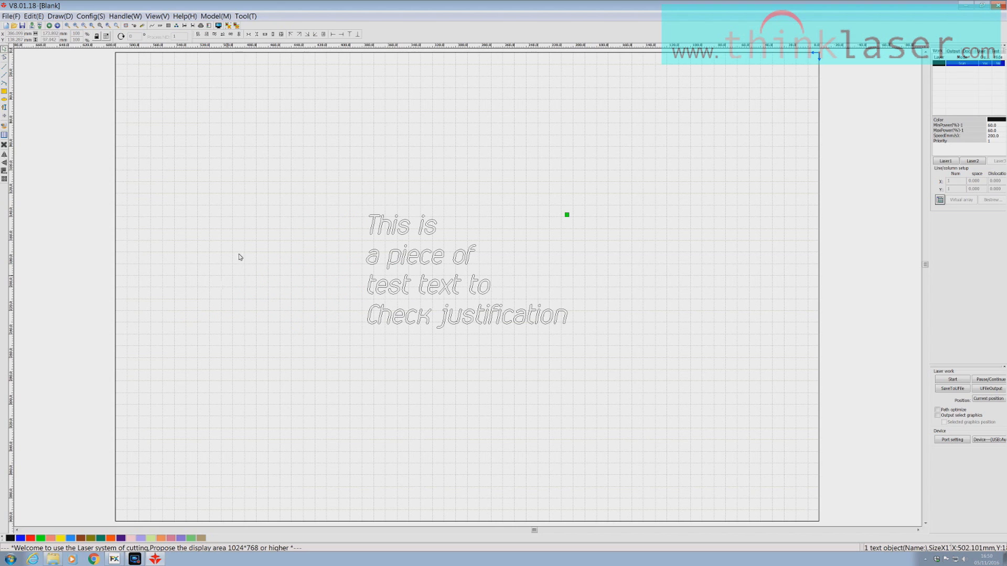
Step: Reselect the whole text block and mirror it horizontally in place
{"action": "left_click_drag", "start_coordinate": [349, 203], "coordinate": [628, 349]}
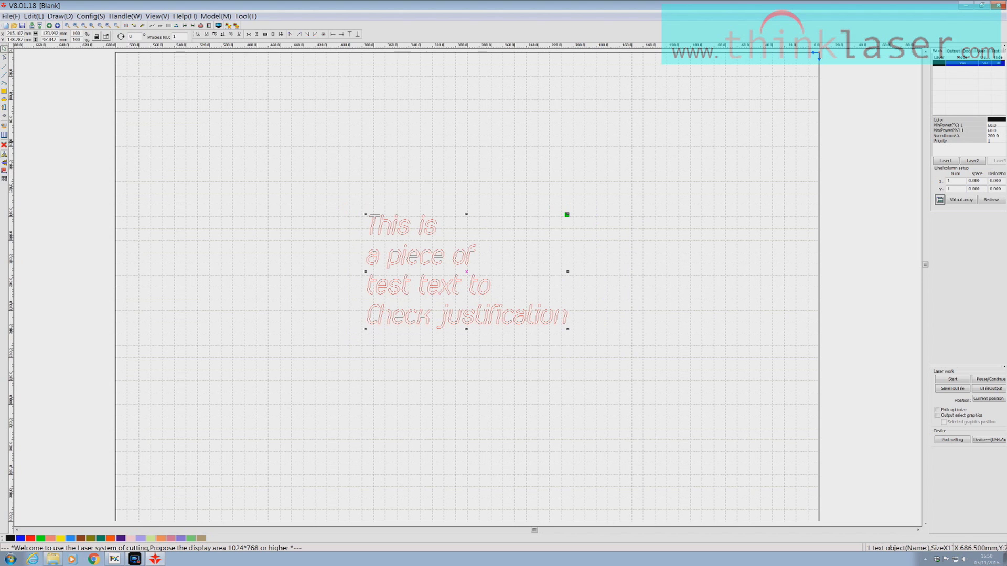
{"action": "left_click", "coordinate": [5, 155]}
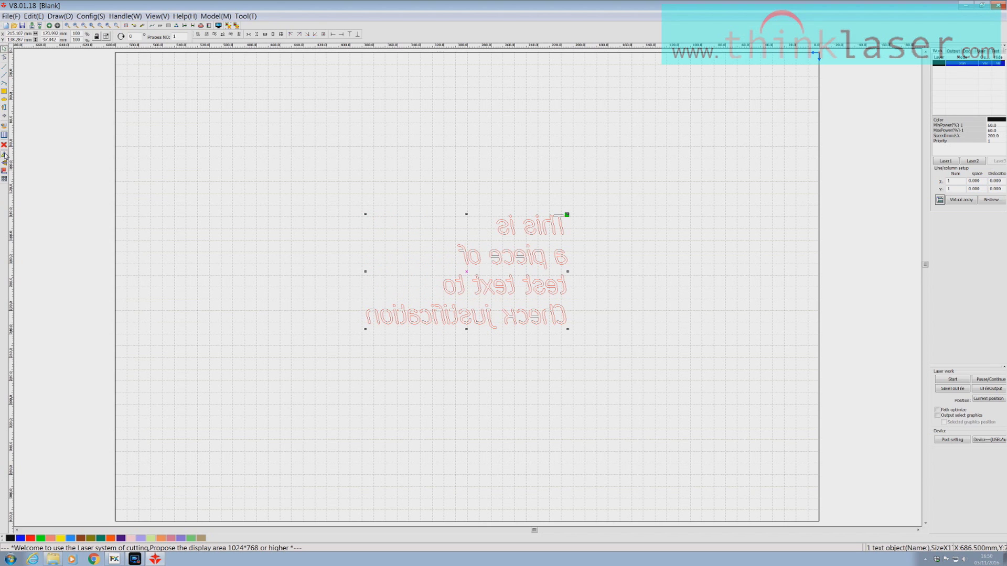
Step: Mirror the text block horizontally back to readable orientation, and try a vertical mirror, flipping it back again
{"action": "left_click", "coordinate": [5, 155]}
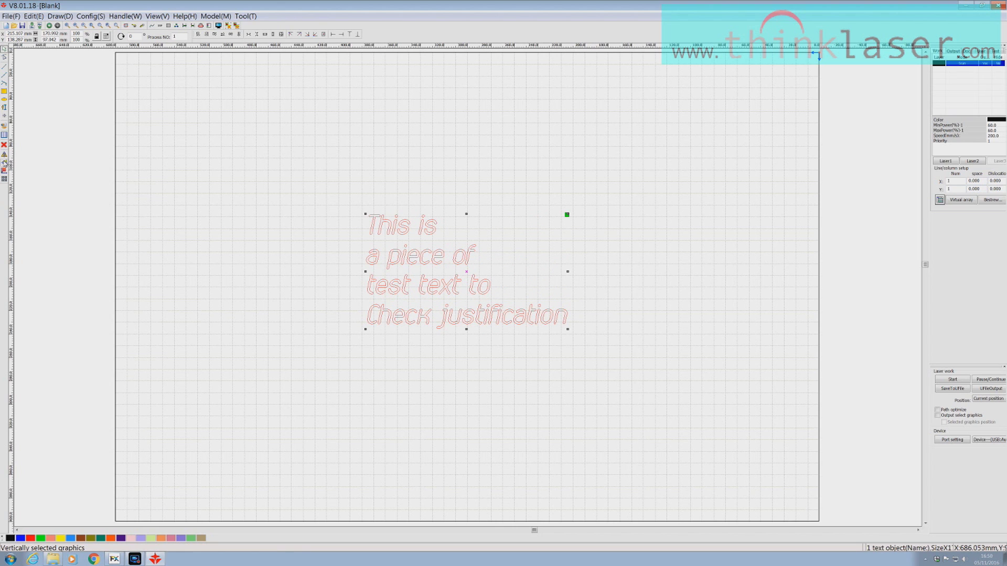
{"action": "left_click", "coordinate": [5, 163]}
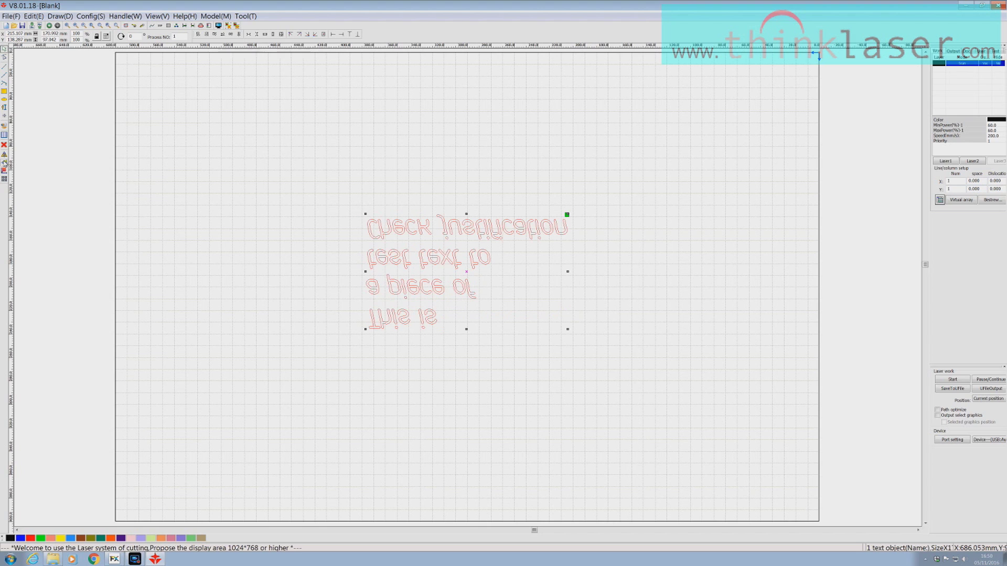
{"action": "left_click", "coordinate": [5, 163]}
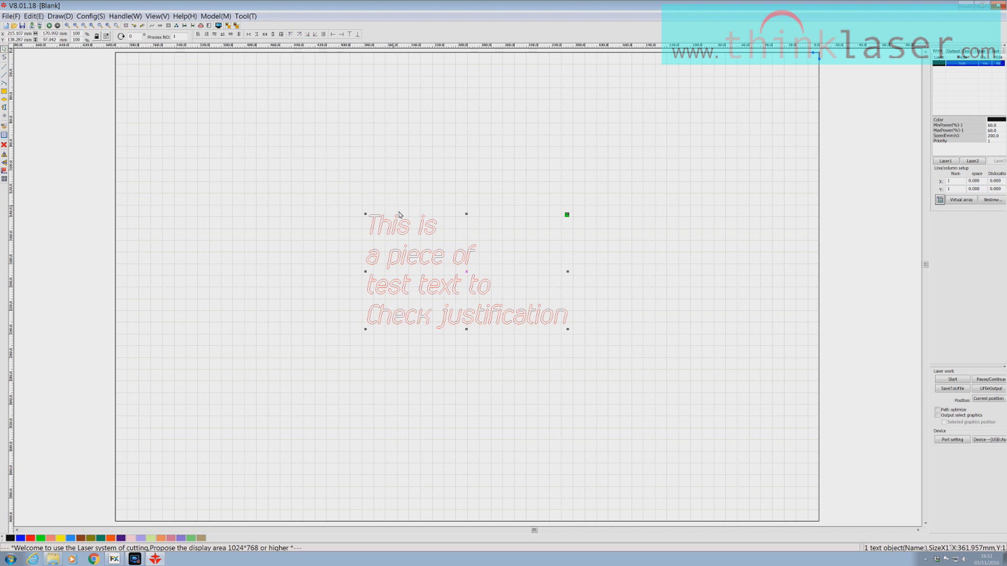
Step: Open the text block's settings to examine its font, width and spacing options, and close them without changes
{"action": "double_click", "coordinate": [394, 255]}
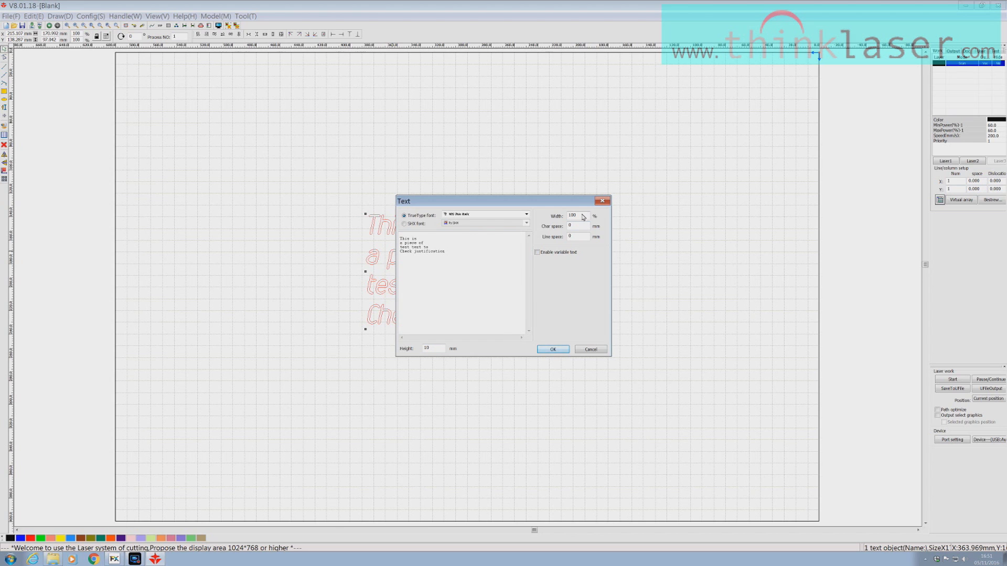
{"action": "key", "text": "Return"}
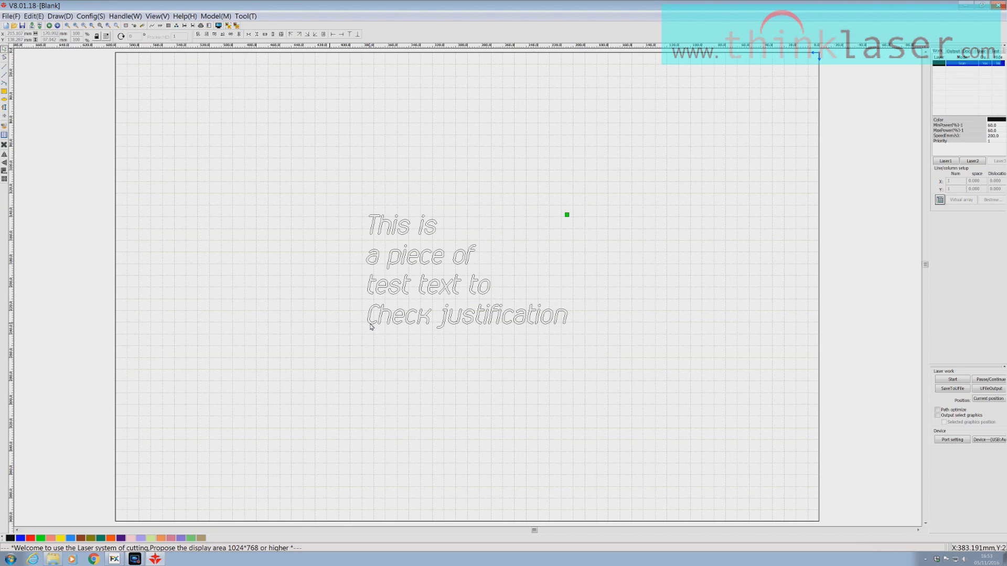
{"action": "left_click", "coordinate": [370, 326]}
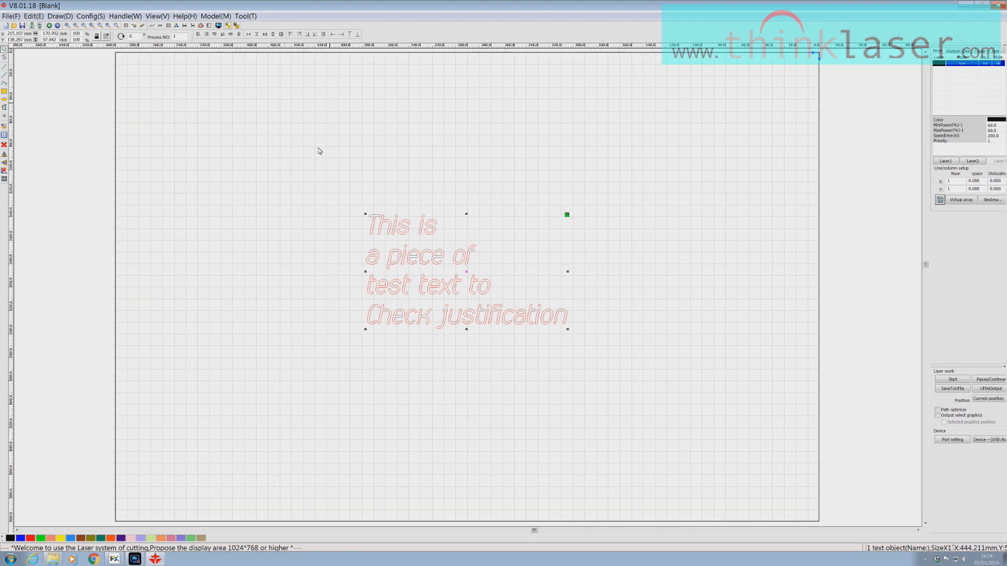
{"action": "left_click", "coordinate": [520, 389]}
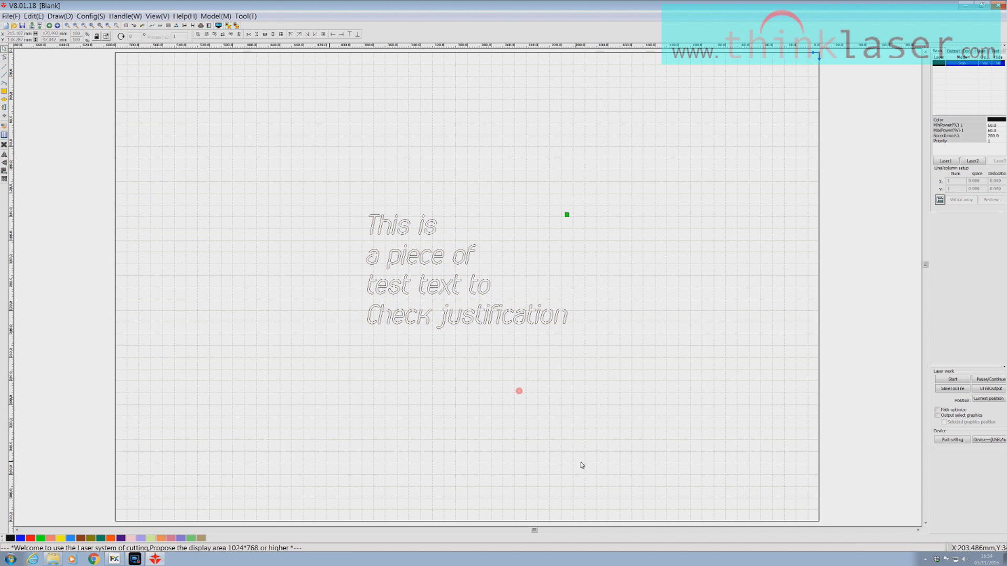
Step: Ungroup the whole text block into separate letters and select the "T" and an "o" individually to check the split
{"action": "left_click_drag", "start_coordinate": [326, 187], "coordinate": [616, 347]}
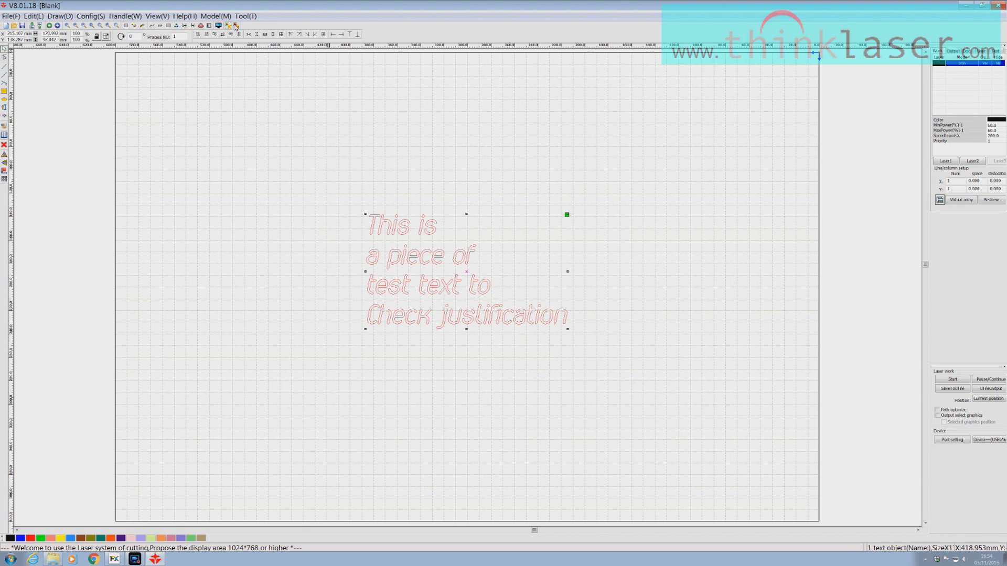
{"action": "left_click", "coordinate": [236, 25]}
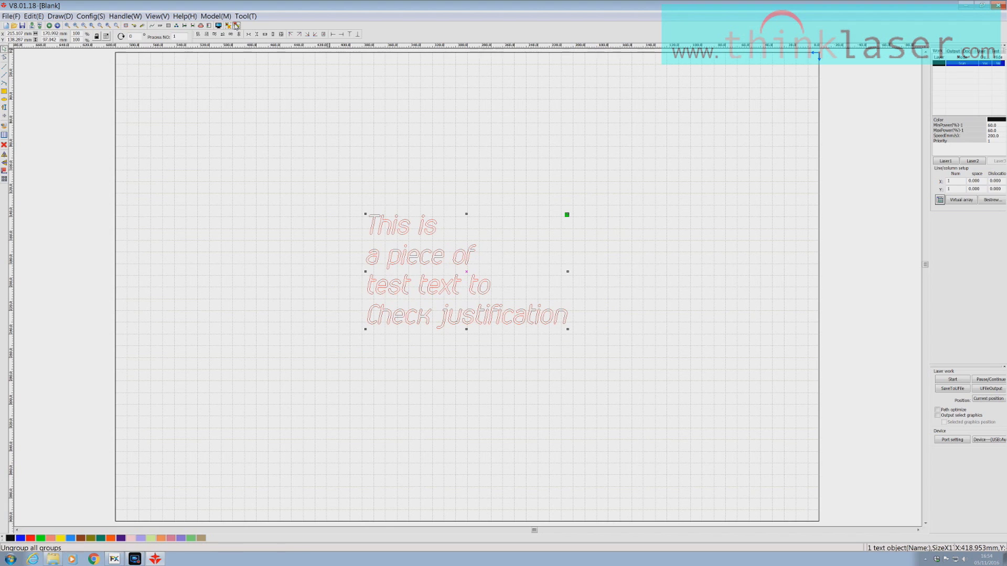
{"action": "left_click", "coordinate": [370, 235]}
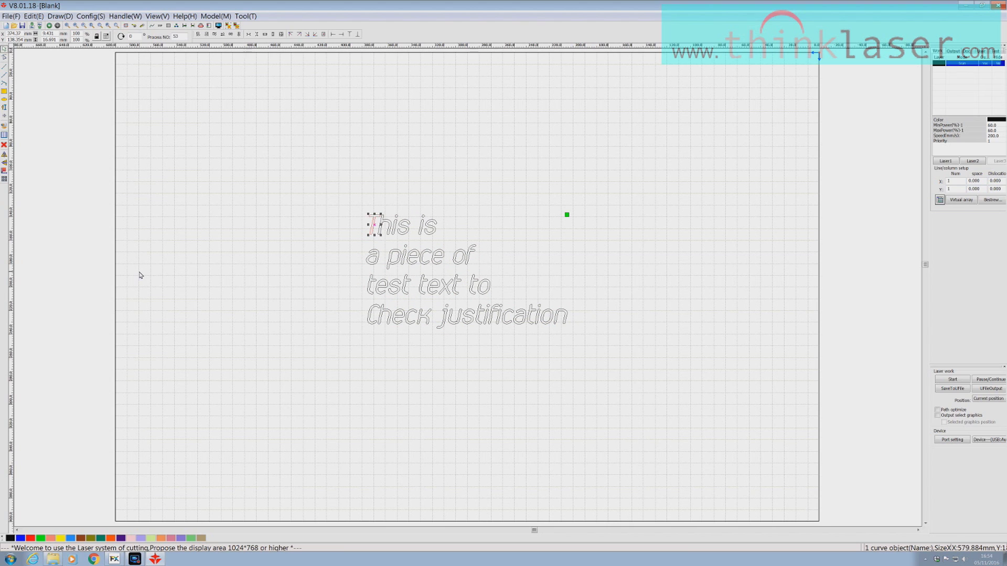
{"action": "left_click", "coordinate": [288, 252]}
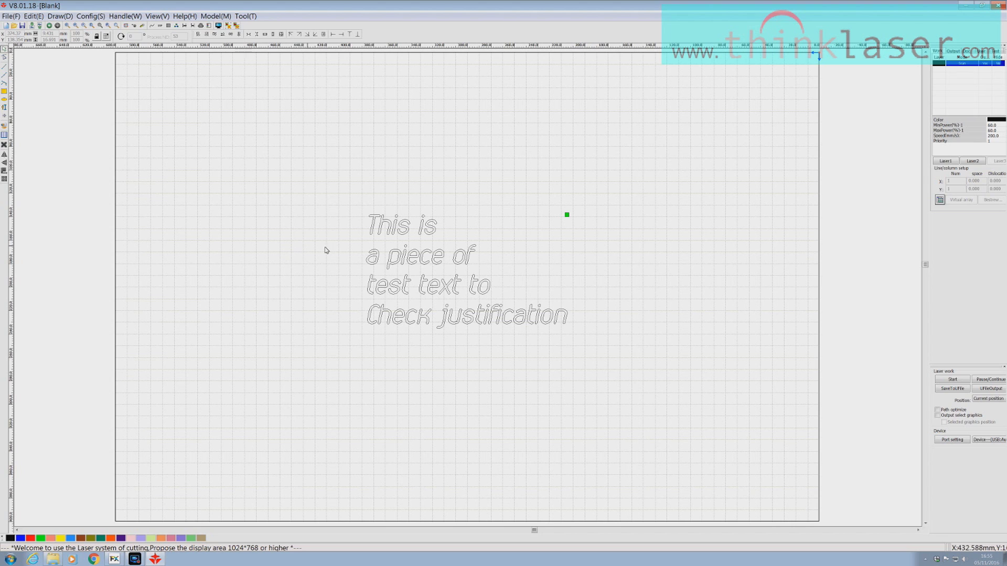
{"action": "left_click", "coordinate": [461, 255]}
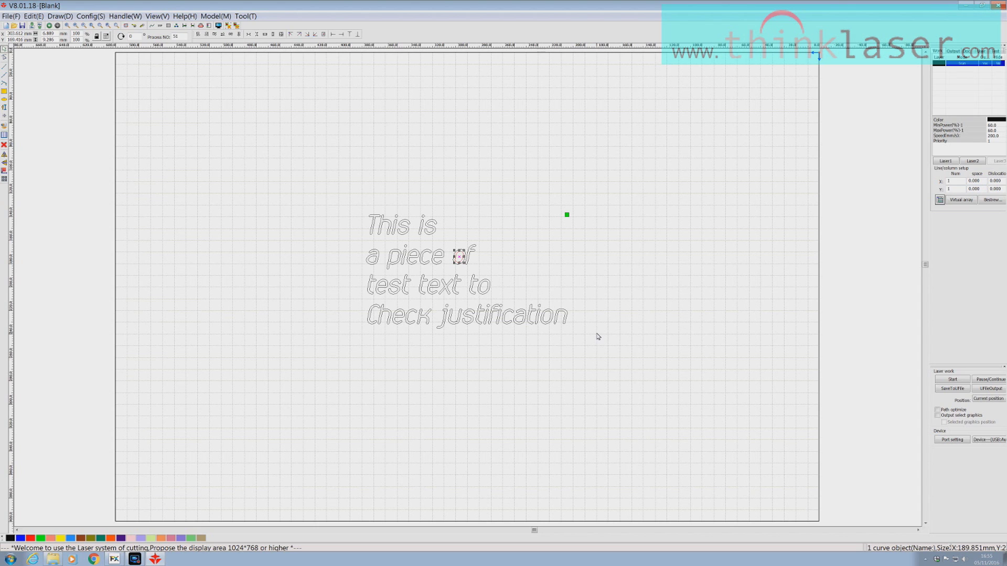
{"action": "left_click", "coordinate": [538, 265]}
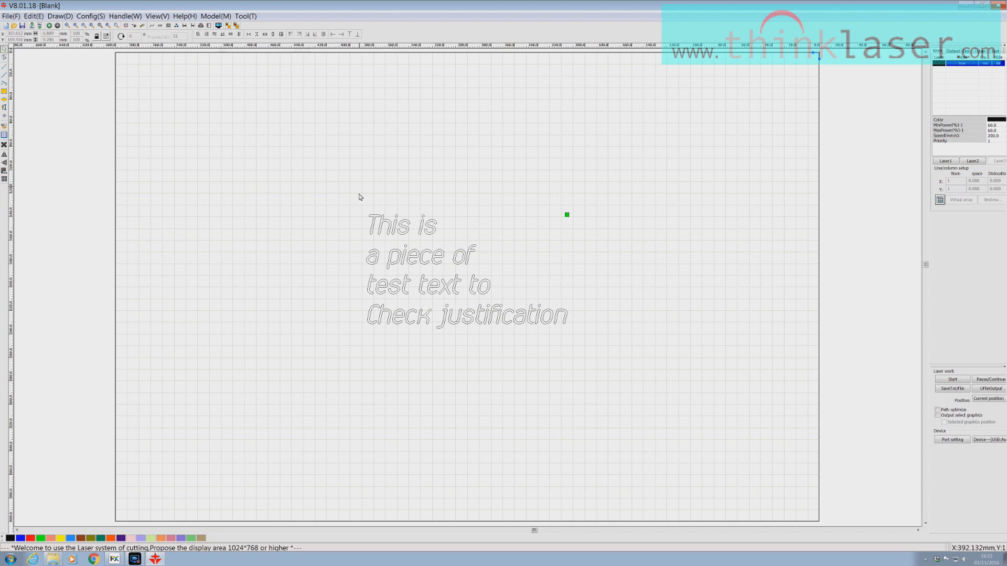
Step: Group the letters line by line so that each of the four text lines forms its own group
{"action": "left_click_drag", "start_coordinate": [350, 204], "coordinate": [464, 242]}
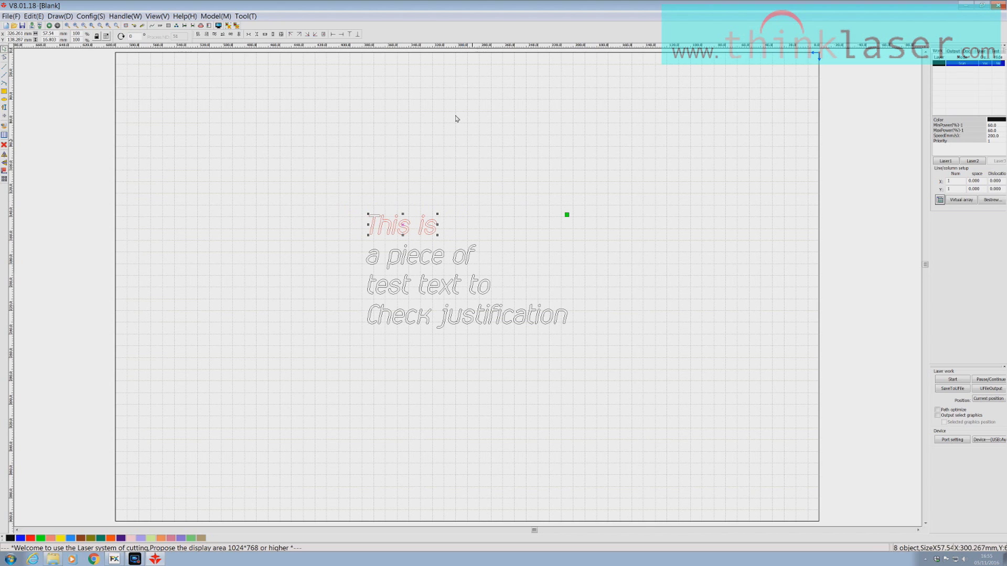
{"action": "left_click", "coordinate": [229, 25]}
{"action": "left_click_drag", "start_coordinate": [356, 240], "coordinate": [499, 272]}
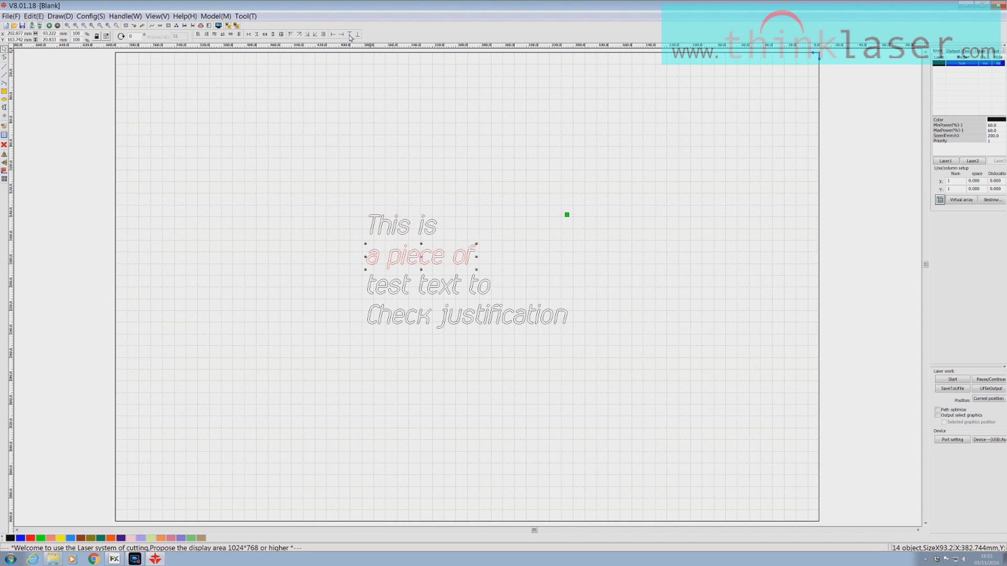
{"action": "left_click", "coordinate": [228, 25]}
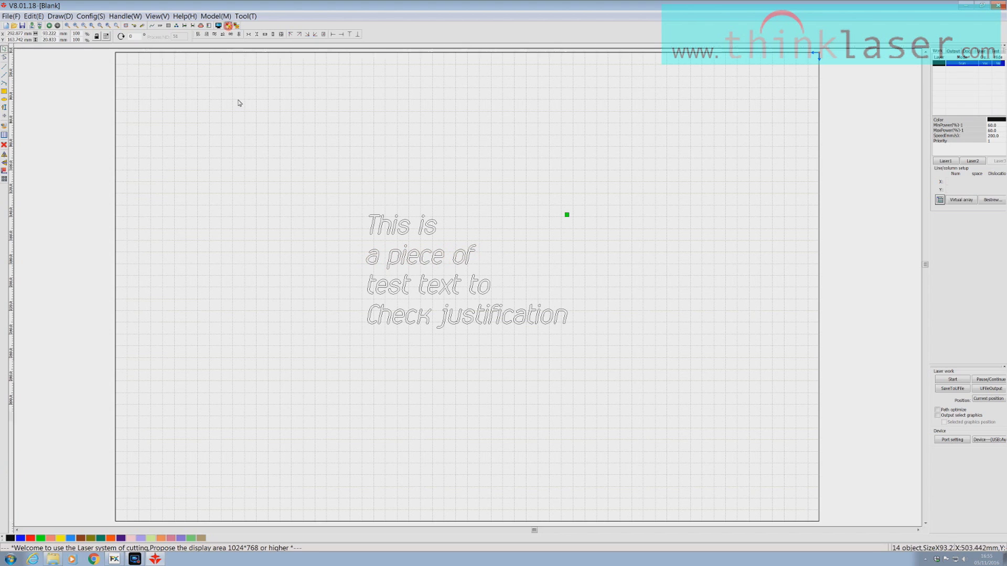
{"action": "left_click_drag", "start_coordinate": [356, 271], "coordinate": [507, 303]}
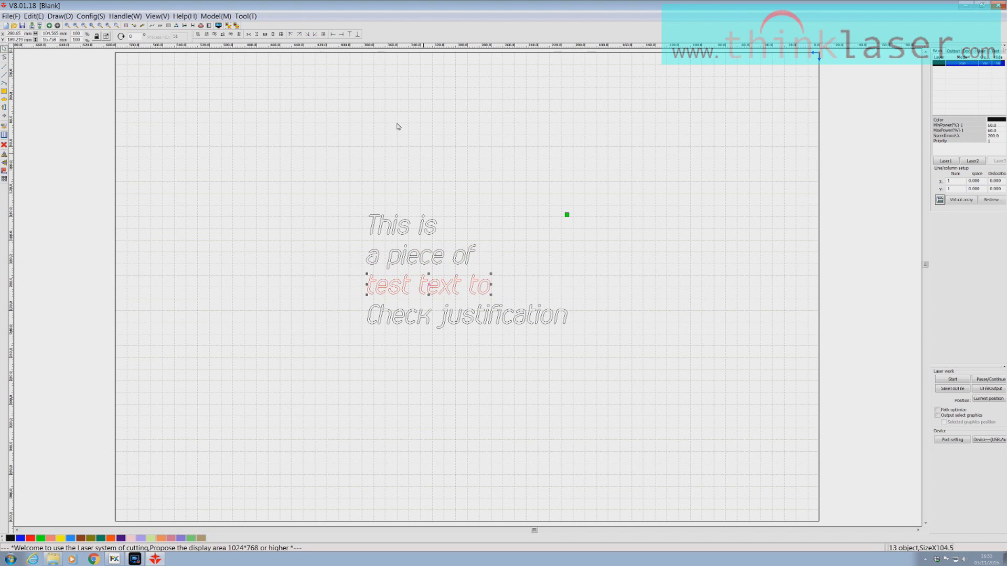
{"action": "left_click", "coordinate": [229, 25]}
{"action": "left_click_drag", "start_coordinate": [341, 297], "coordinate": [603, 334]}
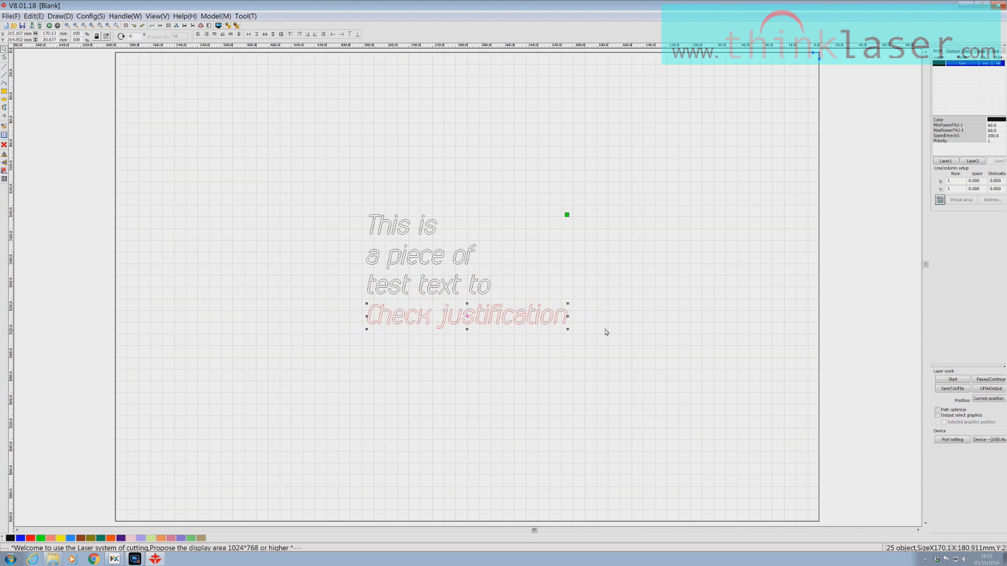
{"action": "left_click", "coordinate": [228, 25]}
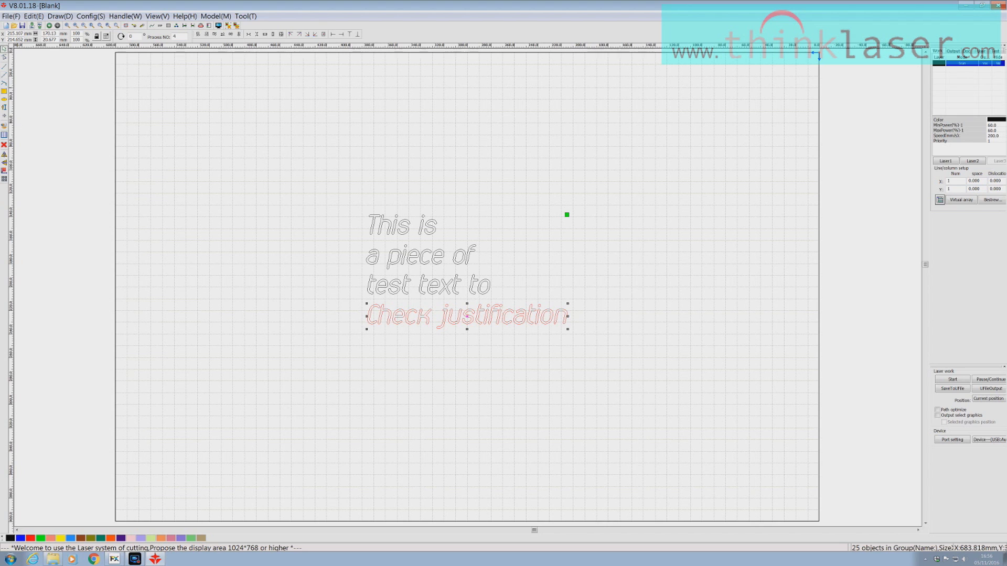
Step: Draw a rectangle about 179 mm wide and 23 mm high around "Check justification" and select the "This is" group
{"action": "left_click_drag", "start_coordinate": [364, 304], "coordinate": [573, 330]}
{"action": "left_click", "coordinate": [373, 226]}
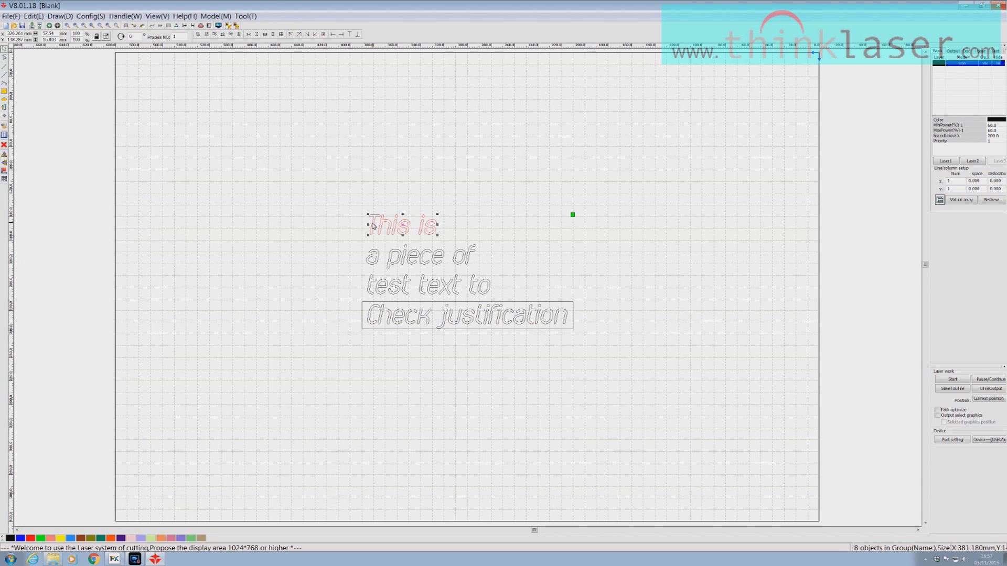
Step: Try centring, right-aligning and left-aligning the four text lines relative to "Check justification"
{"action": "left_click_drag", "start_coordinate": [363, 202], "coordinate": [569, 342]}
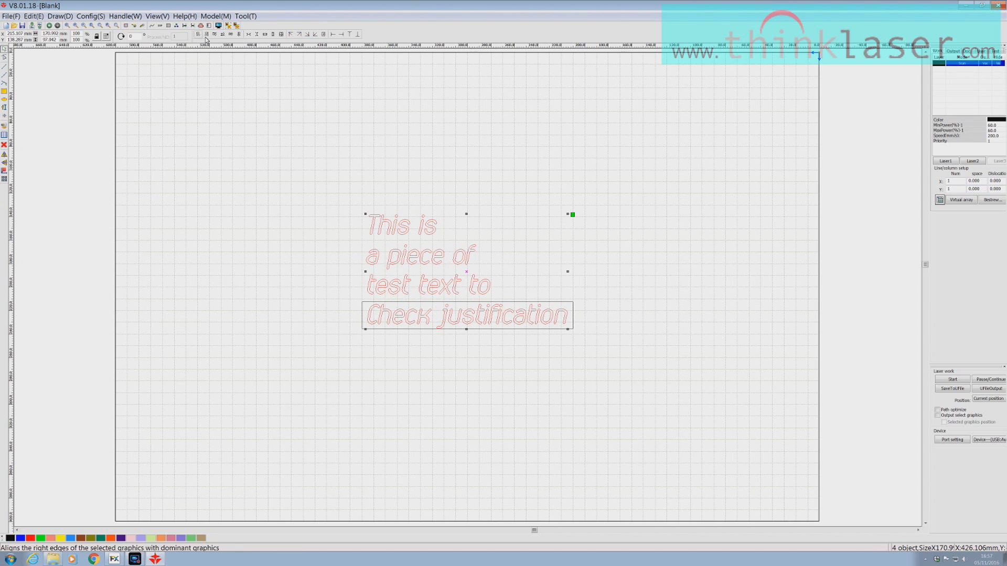
{"action": "left_click", "coordinate": [239, 36]}
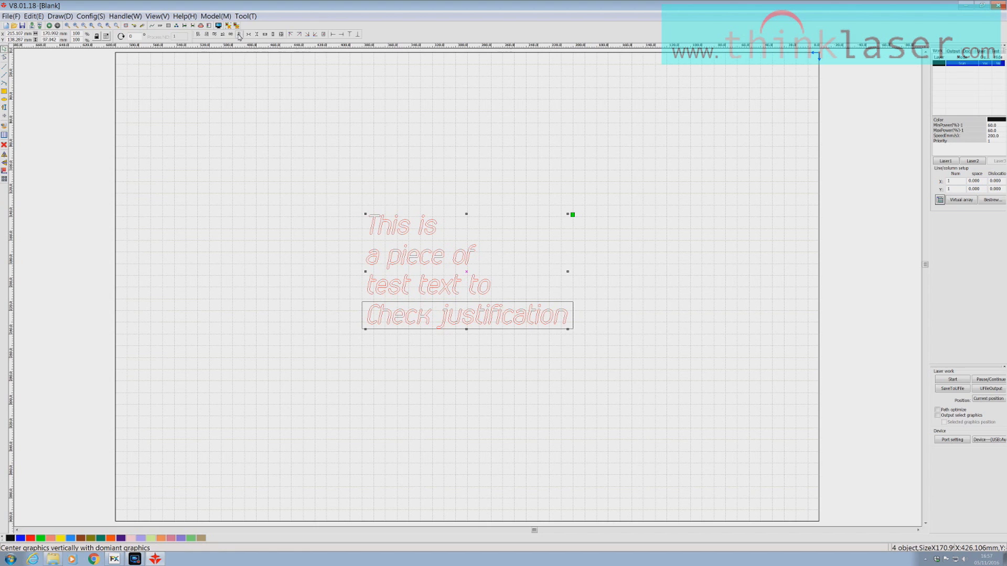
{"action": "left_click", "coordinate": [239, 36]}
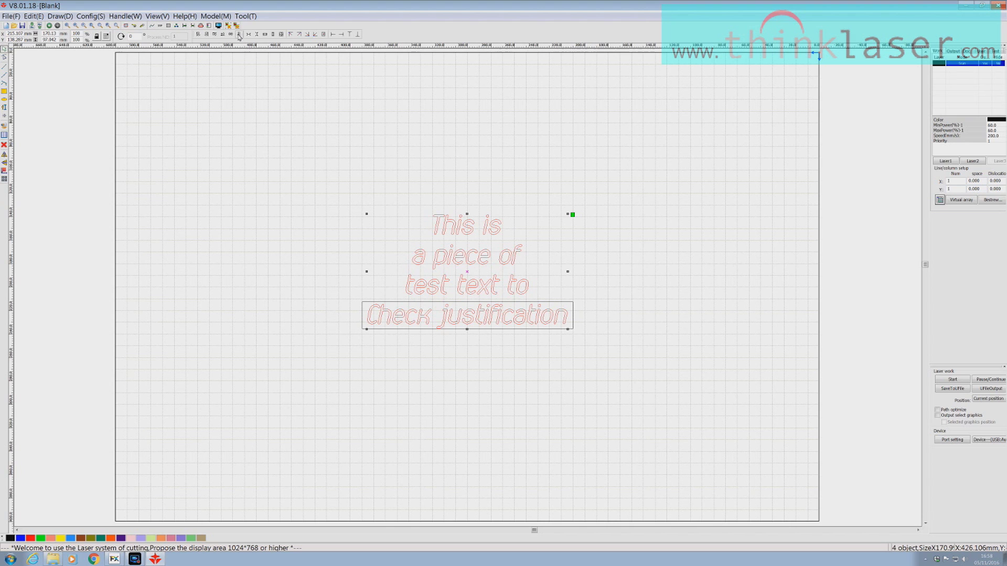
{"action": "left_click", "coordinate": [207, 35]}
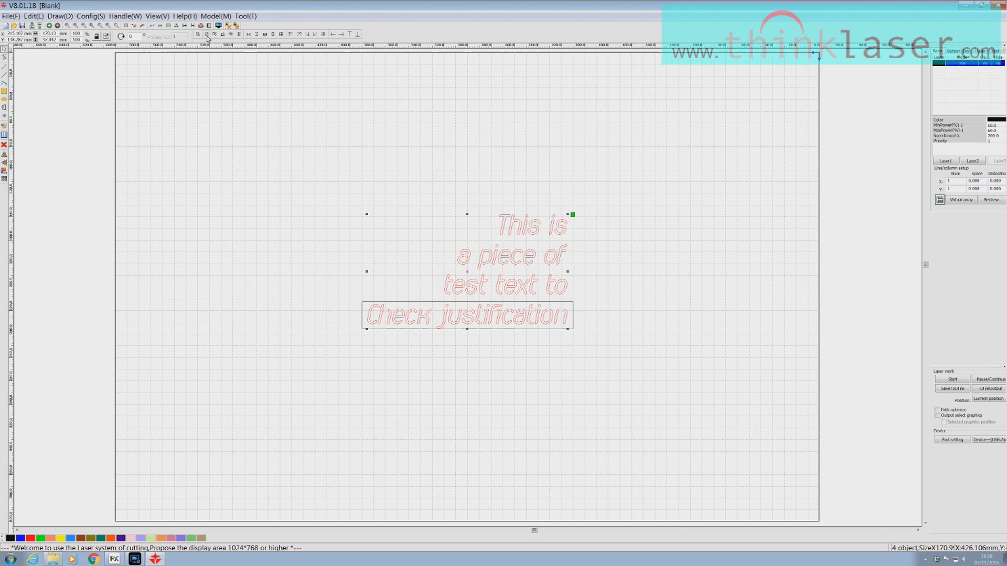
{"action": "left_click", "coordinate": [198, 35]}
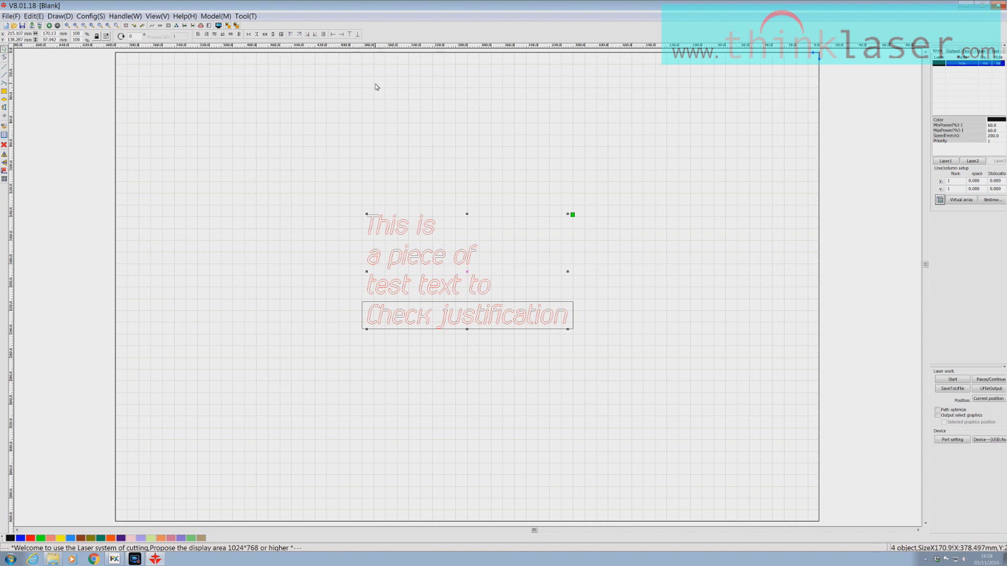
Step: Delete the rectangle around the last line, and centre the four text lines with the block moved about 63 mm up
{"action": "left_click", "coordinate": [553, 305]}
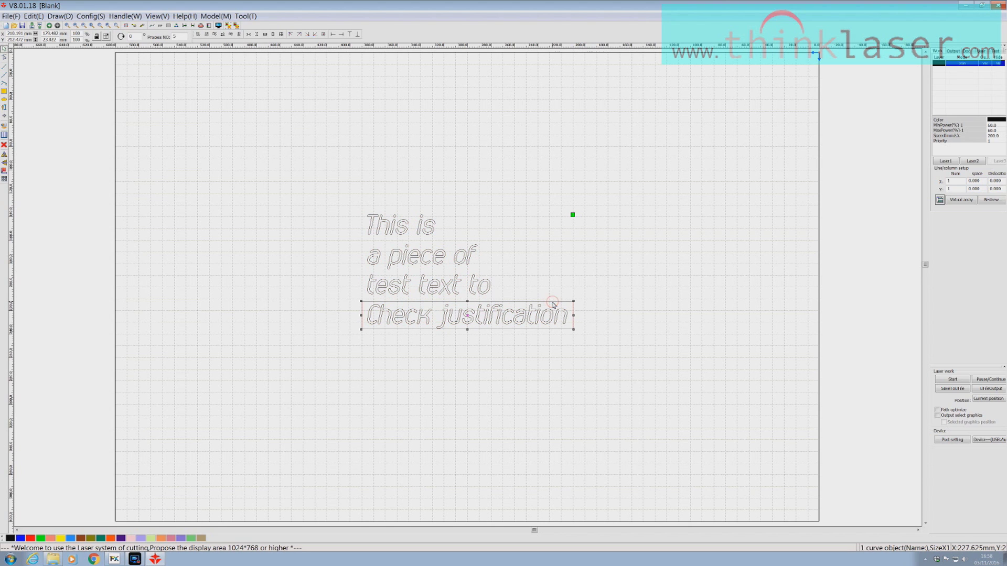
{"action": "left_click", "coordinate": [541, 333]}
{"action": "left_click_drag", "start_coordinate": [358, 212], "coordinate": [632, 396]}
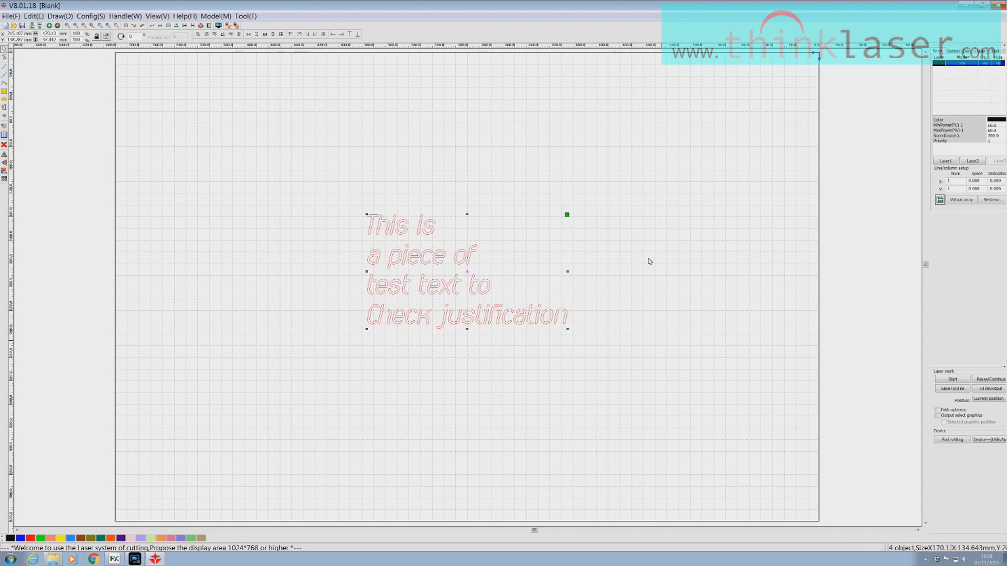
{"action": "left_click", "coordinate": [231, 34]}
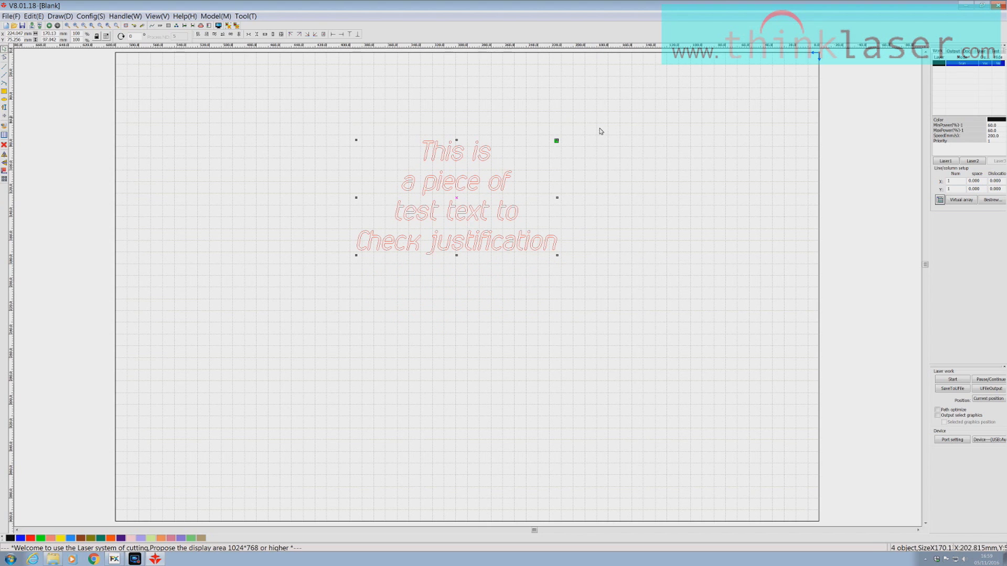
{"action": "left_click", "coordinate": [421, 302]}
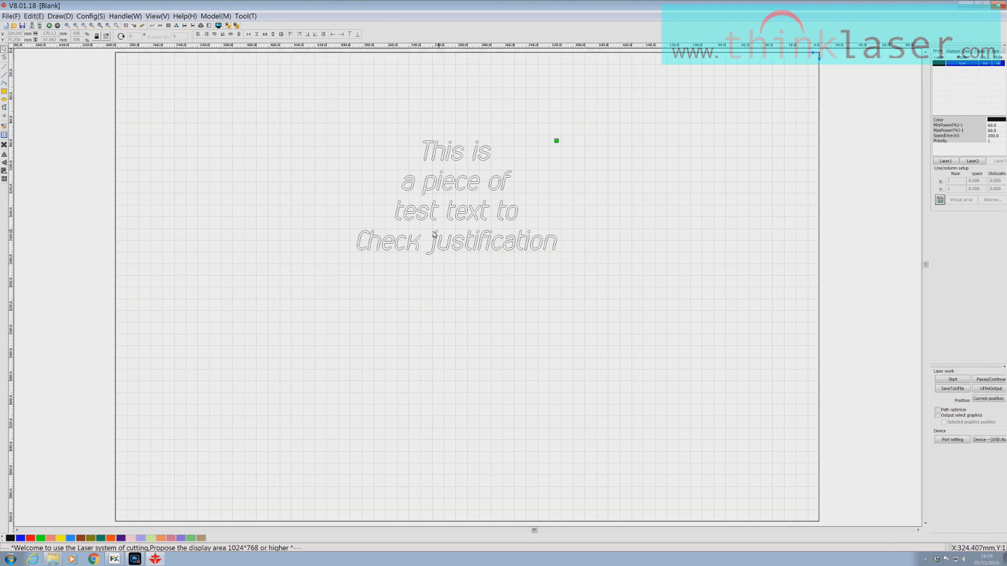
Step: Move the "Check justification" line about 105 mm to the right and 54 mm down, away from the other lines
{"action": "left_click", "coordinate": [359, 240]}
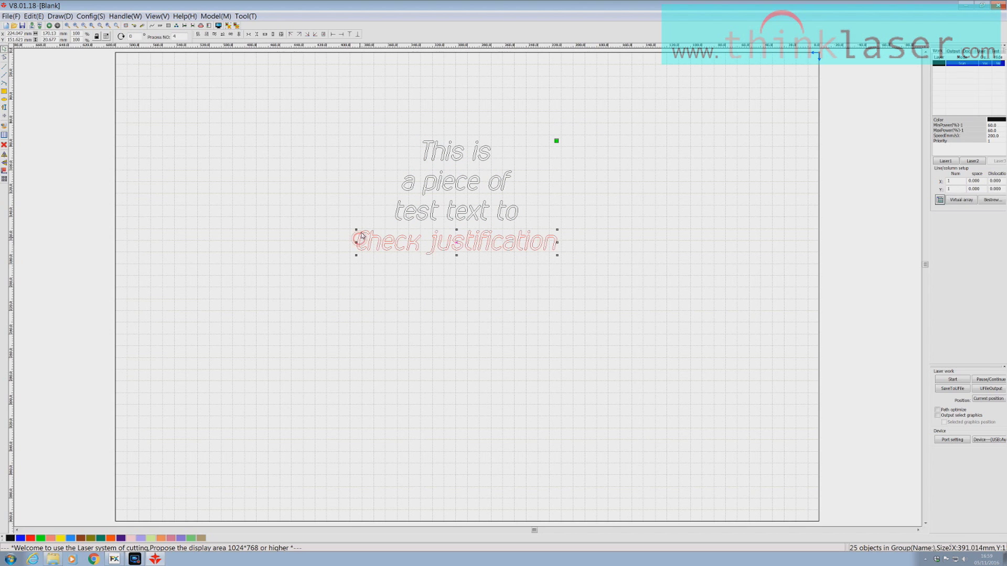
{"action": "left_click", "coordinate": [441, 351]}
{"action": "left_click_drag", "start_coordinate": [483, 260], "coordinate": [623, 279]}
{"action": "left_click_drag", "start_coordinate": [452, 245], "coordinate": [574, 307]}
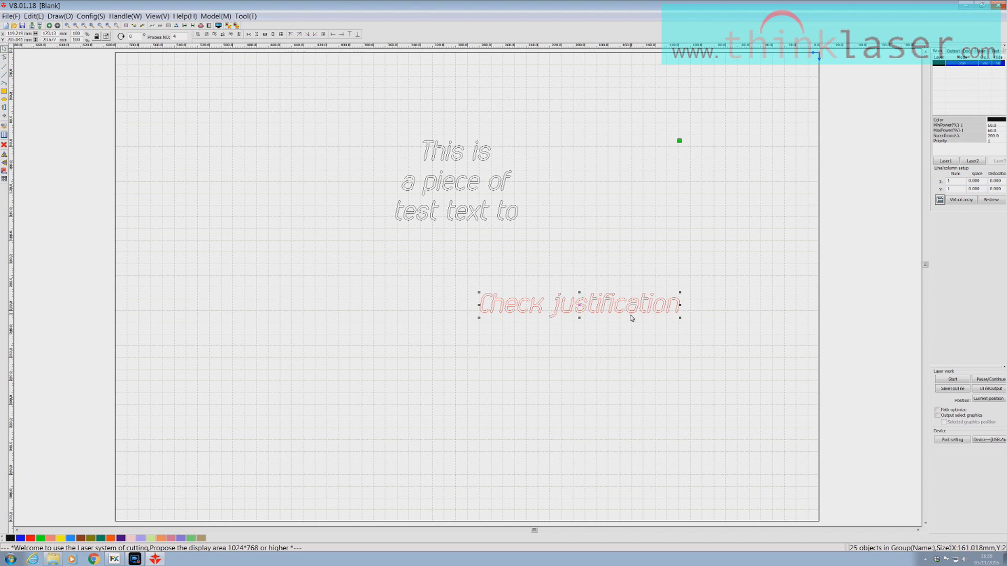
{"action": "left_click", "coordinate": [635, 331]}
Step: Centre all four text lines on the moved "Check justification" line and space them evenly in the vertical direction
{"action": "left_click_drag", "start_coordinate": [290, 83], "coordinate": [733, 344]}
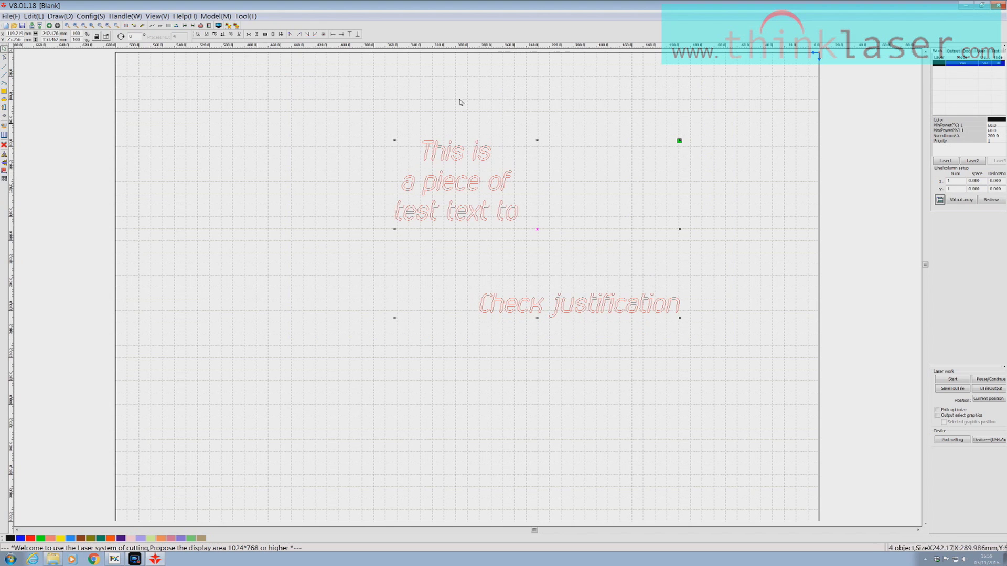
{"action": "left_click", "coordinate": [239, 34]}
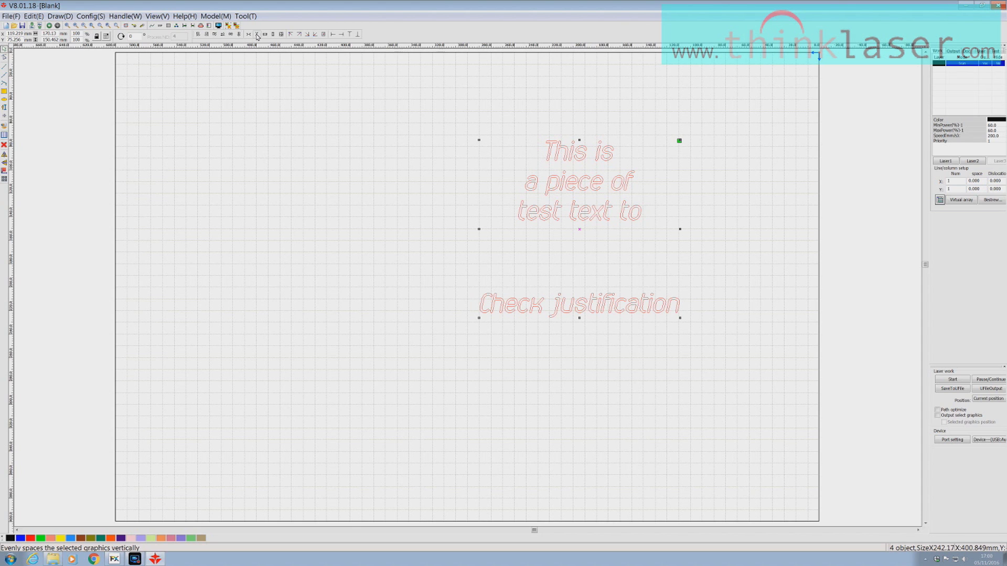
{"action": "left_click", "coordinate": [257, 35]}
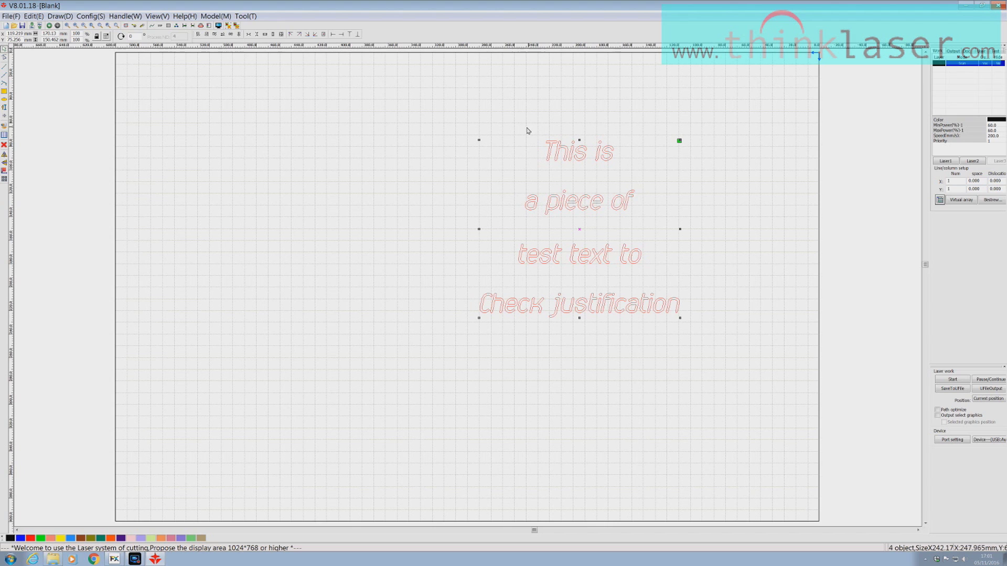
{"action": "left_click", "coordinate": [328, 67]}
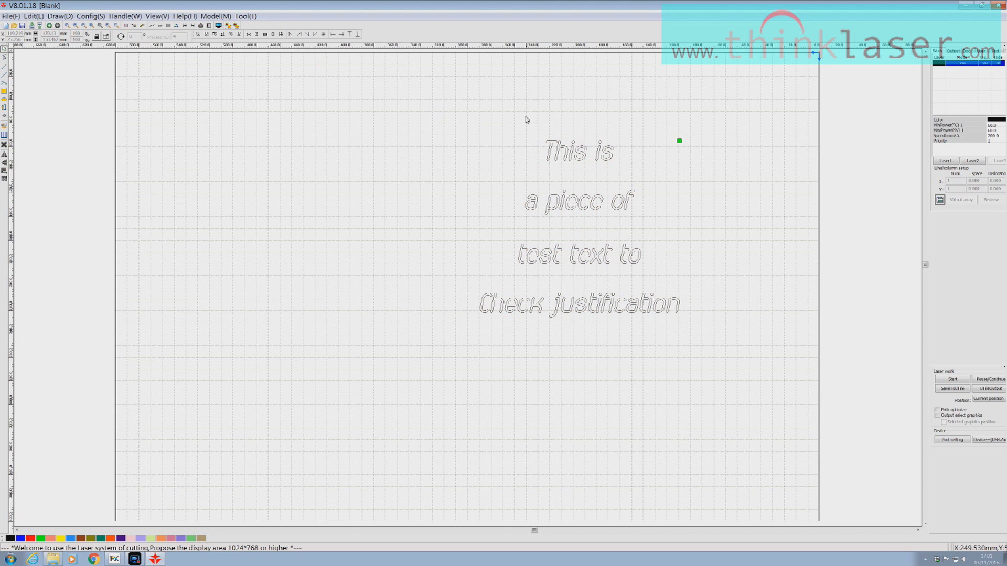
Step: Move the "This is" line about 26 mm down and space all four text lines evenly in the vertical direction
{"action": "left_click_drag", "start_coordinate": [521, 117], "coordinate": [666, 169]}
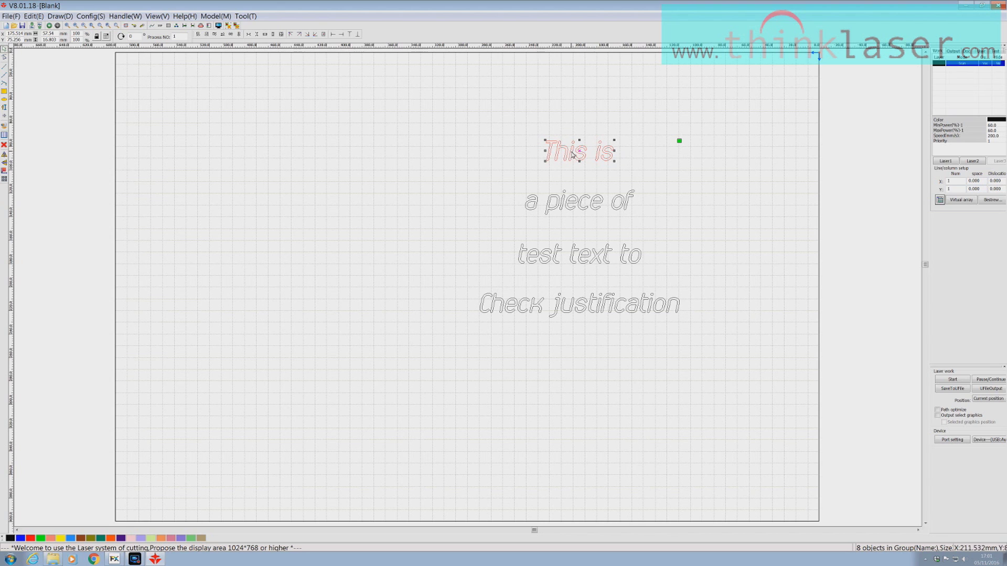
{"action": "left_click_drag", "start_coordinate": [579, 151], "coordinate": [577, 182]}
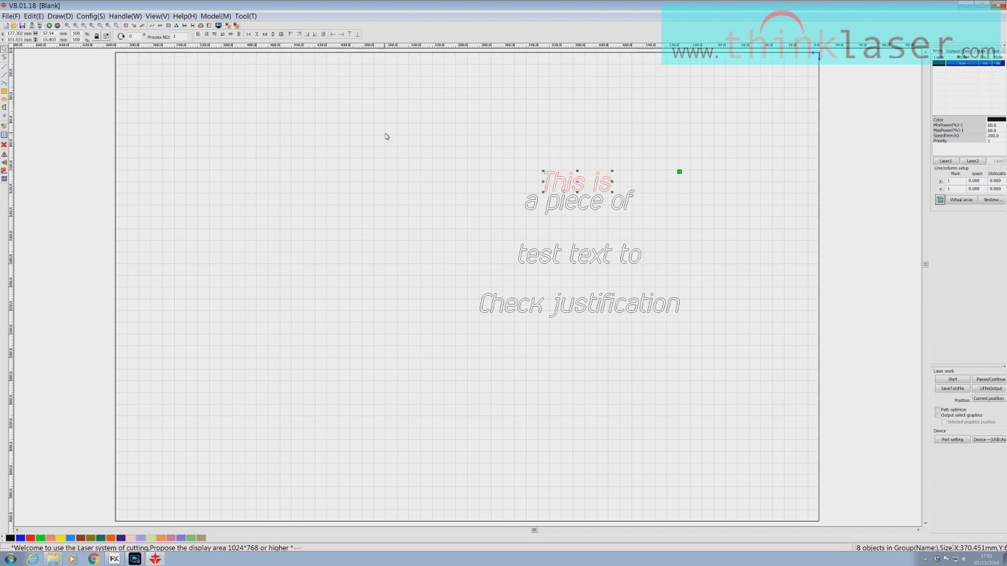
{"action": "mouse_move", "coordinate": [438, 127]}
{"action": "left_mouse_down"}
{"action": "mouse_move", "coordinate": [701, 360]}
{"action": "mouse_move", "coordinate": [694, 328]}
{"action": "left_mouse_up"}
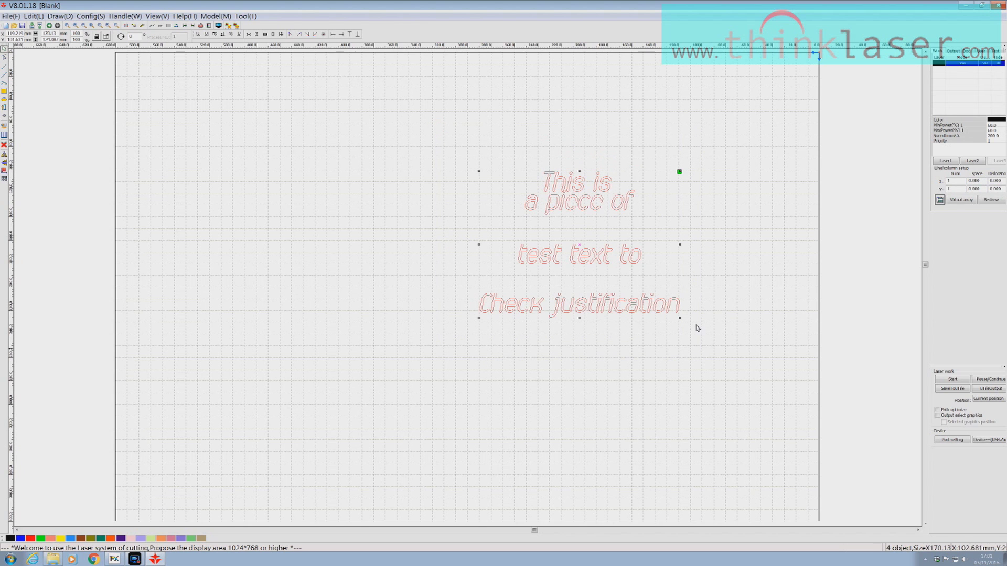
{"action": "left_click", "coordinate": [257, 35]}
{"action": "left_click", "coordinate": [733, 158]}
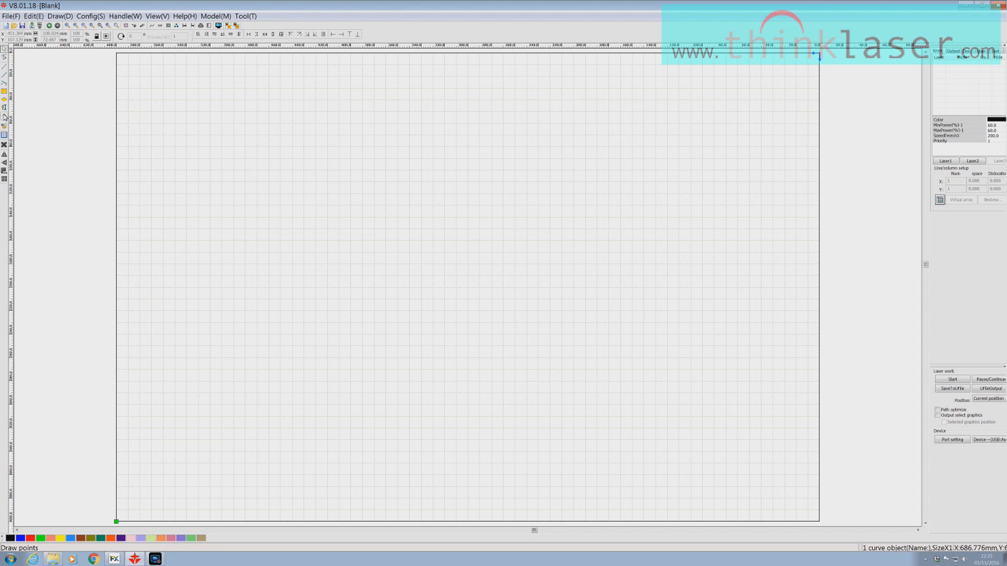
Step: Draw a loose row of 30 single points spread over an area about 230 mm wide and 35 mm high
{"action": "left_click", "coordinate": [321, 198]}
{"action": "scroll", "coordinate": [419, 231], "scroll_direction": "up", "scroll_amount": 2}
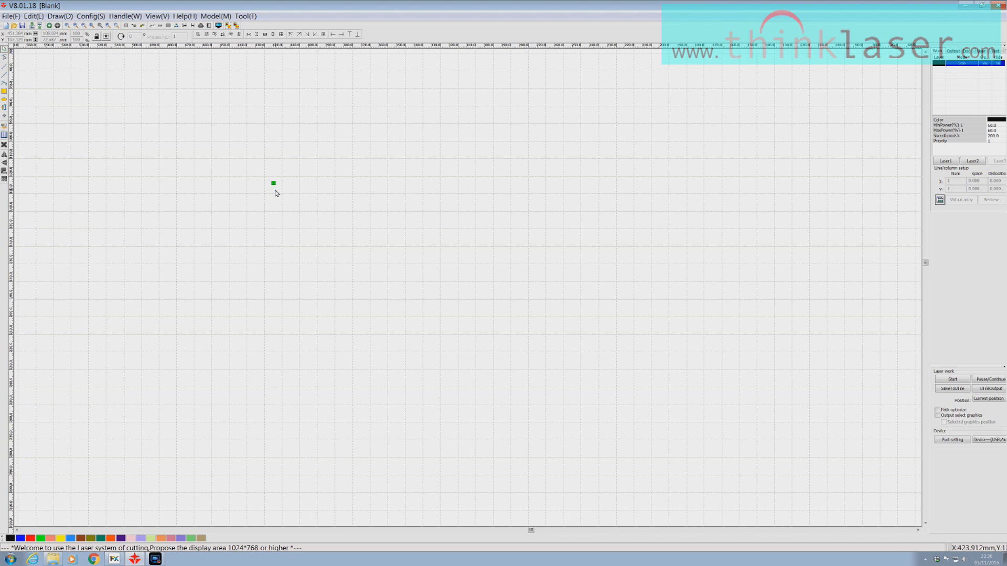
{"action": "left_click", "coordinate": [5, 116]}
{"action": "left_click", "coordinate": [283, 224]}
{"action": "left_click", "coordinate": [345, 236]}
{"action": "left_click", "coordinate": [401, 257]}
{"action": "left_click_drag", "start_coordinate": [327, 217], "coordinate": [400, 272]}
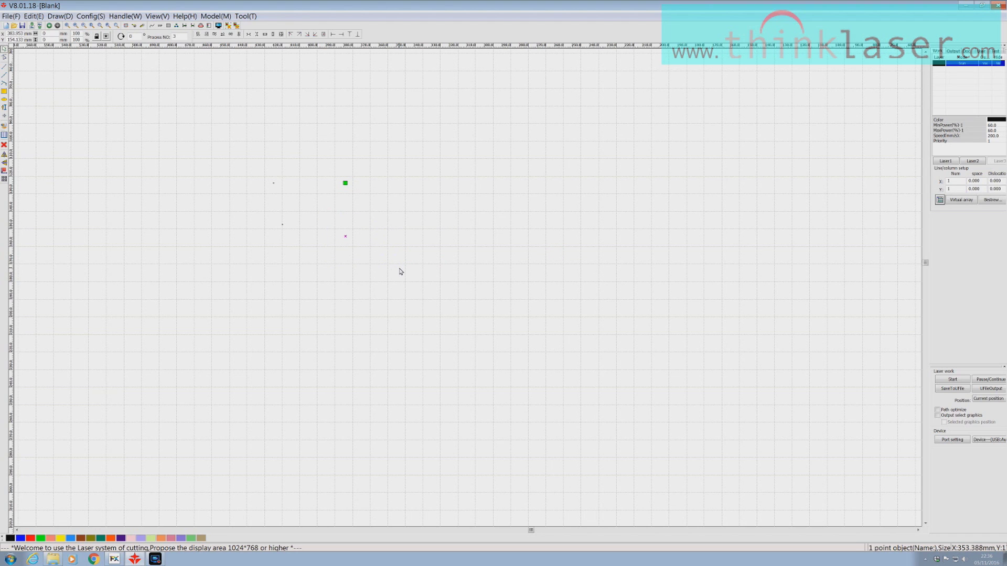
{"action": "left_click", "coordinate": [382, 236]}
{"action": "left_click", "coordinate": [398, 237]}
{"action": "left_click", "coordinate": [417, 240]}
{"action": "left_click", "coordinate": [431, 240]}
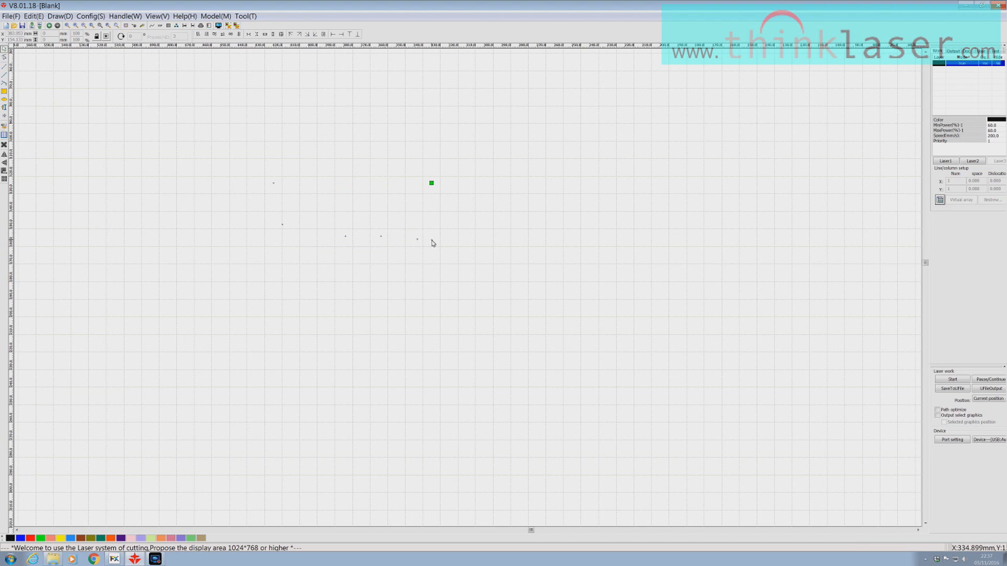
{"action": "left_click", "coordinate": [448, 240]}
Step: Align all the points on one horizontal line and space them evenly in the horizontal direction
{"action": "left_click_drag", "start_coordinate": [190, 175], "coordinate": [714, 286]}
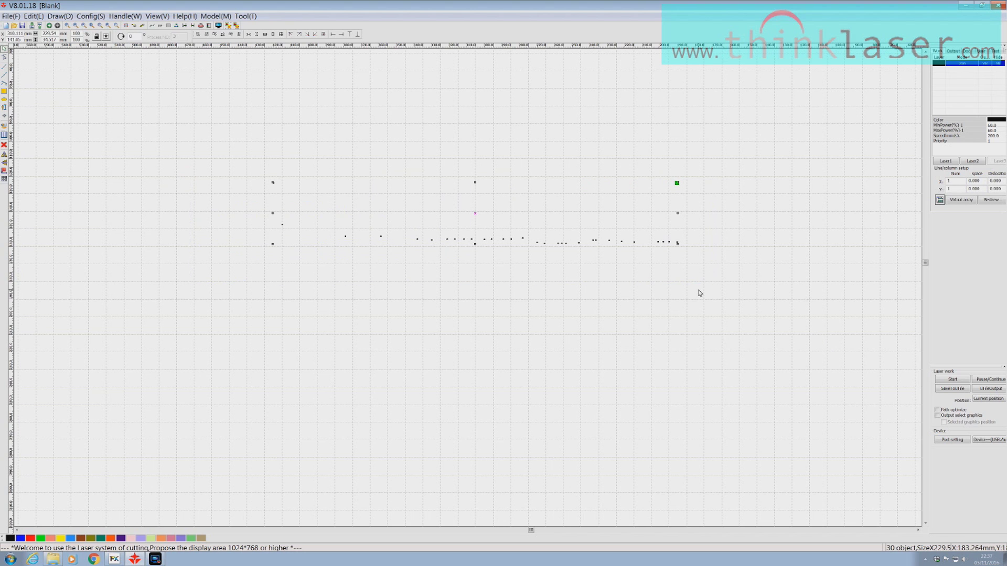
{"action": "left_click", "coordinate": [231, 35]}
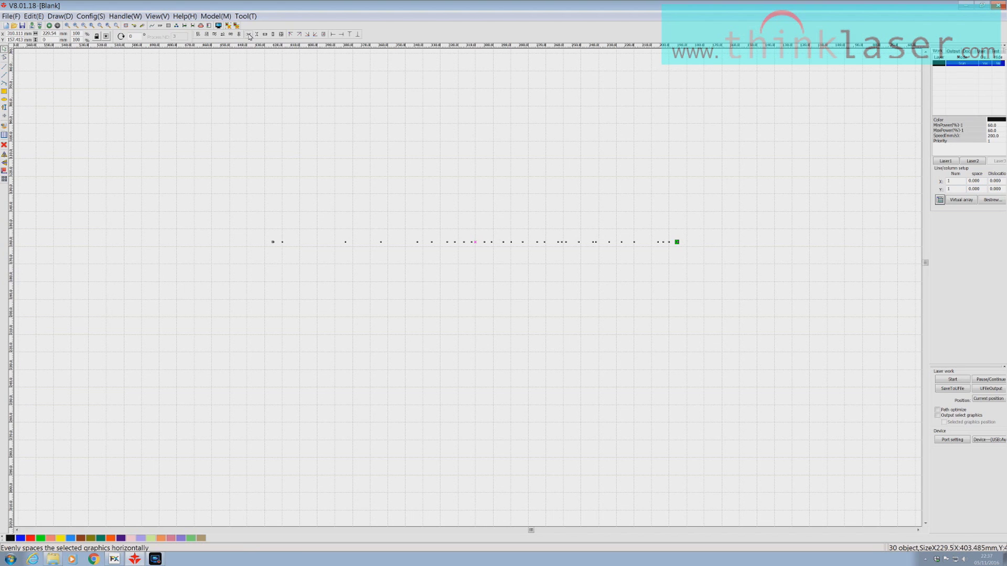
{"action": "left_click", "coordinate": [250, 35]}
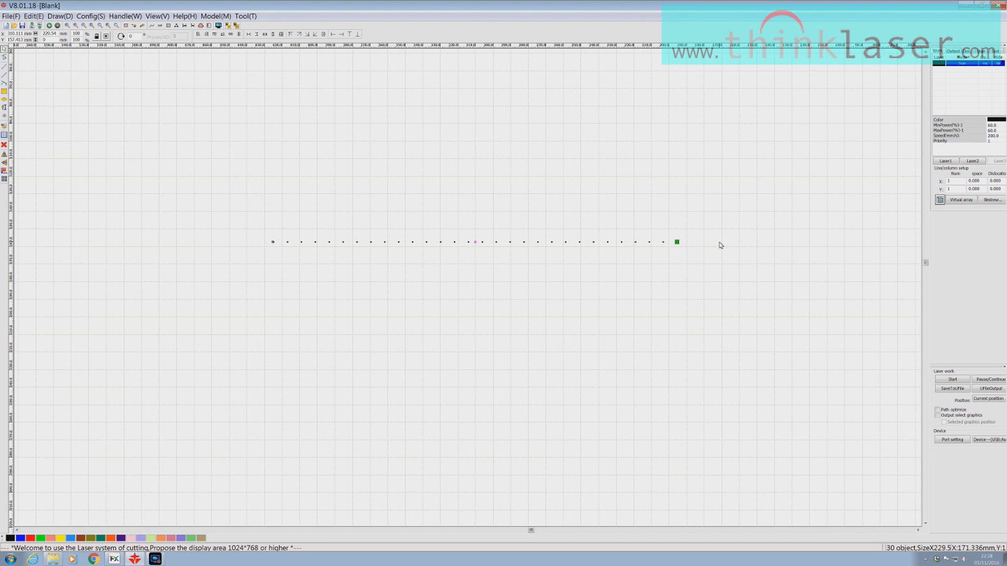
Step: Delete the row of points, undo that deletion, and delete the whole row again
{"action": "left_click_drag", "start_coordinate": [184, 180], "coordinate": [743, 279]}
{"action": "key", "text": "Delete"}
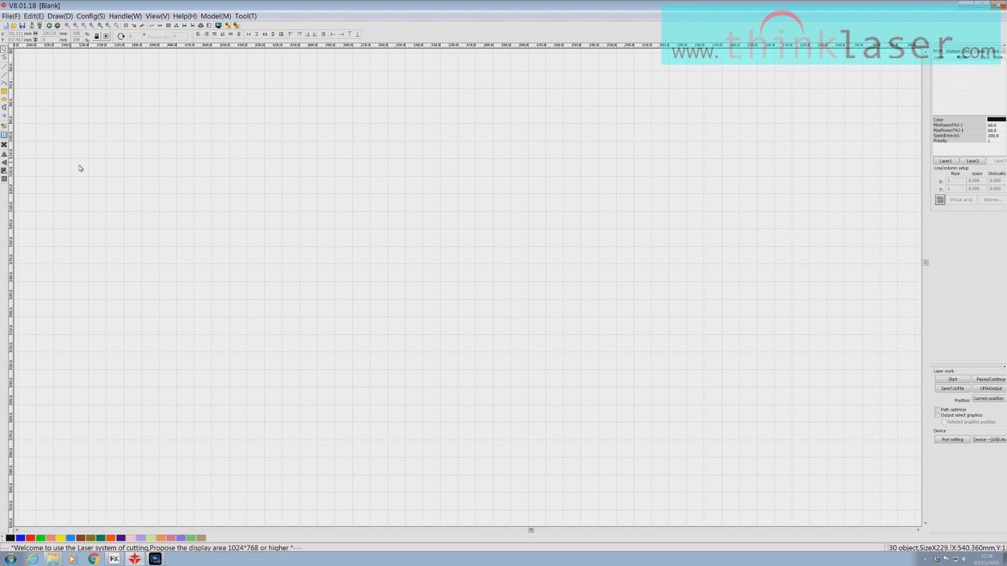
{"action": "key", "text": "ctrl+z"}
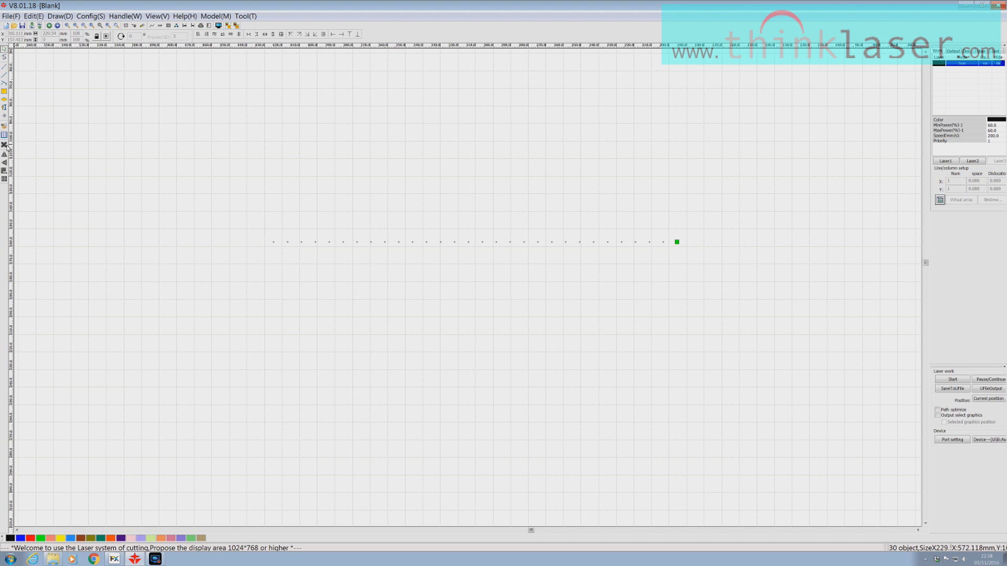
{"action": "left_click_drag", "start_coordinate": [258, 213], "coordinate": [765, 265]}
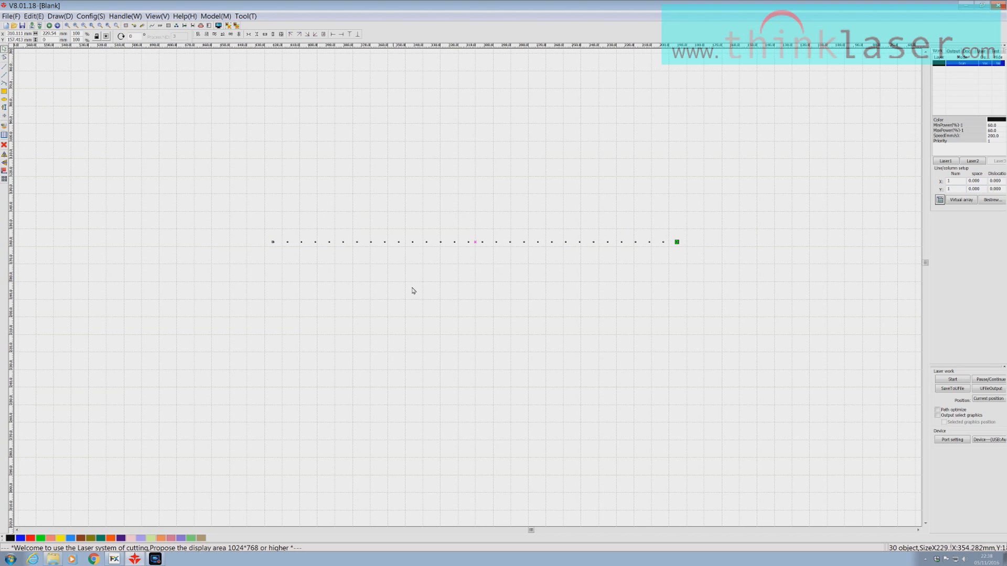
{"action": "left_click", "coordinate": [4, 146]}
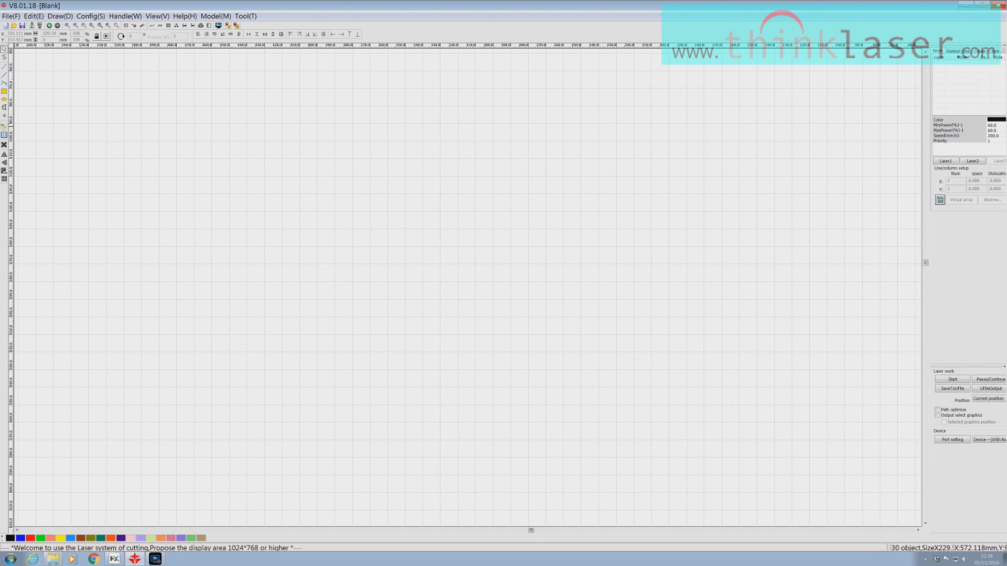
Step: Acquire the photo of the white dog lying beside its toy from the Galaxy Note4 phone as an external image source
{"action": "left_click", "coordinate": [4, 126]}
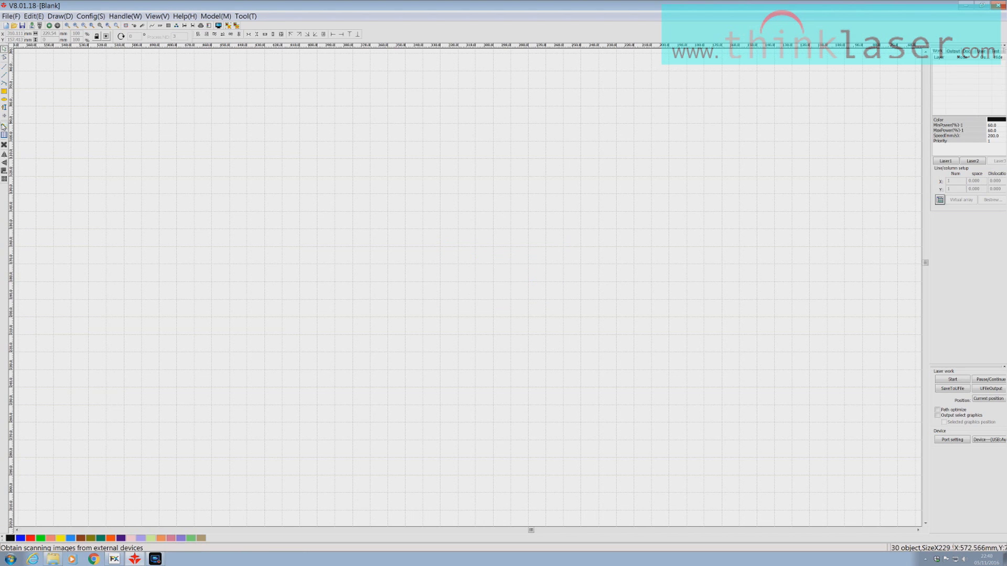
{"action": "left_click", "coordinate": [4, 126]}
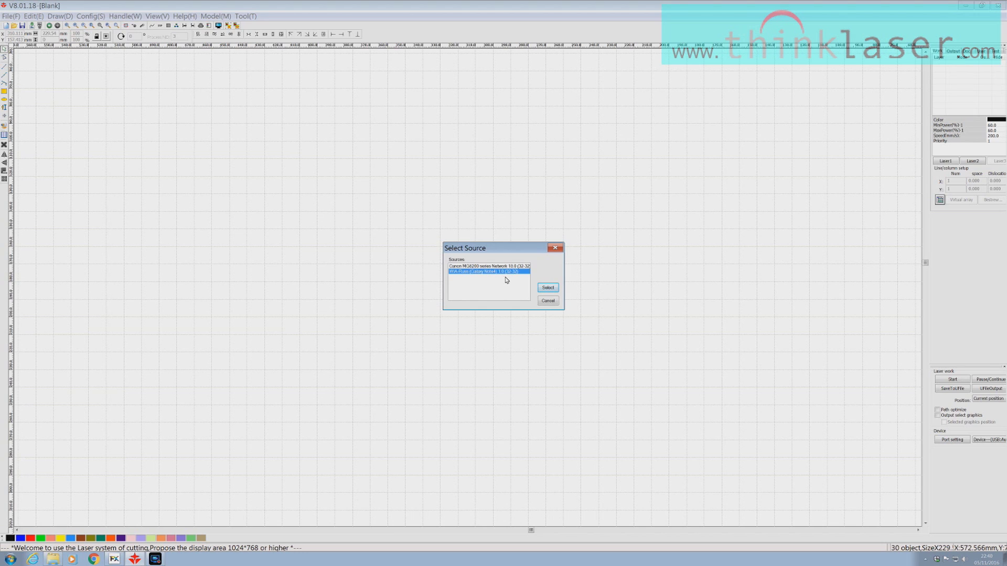
{"action": "left_click", "coordinate": [547, 287]}
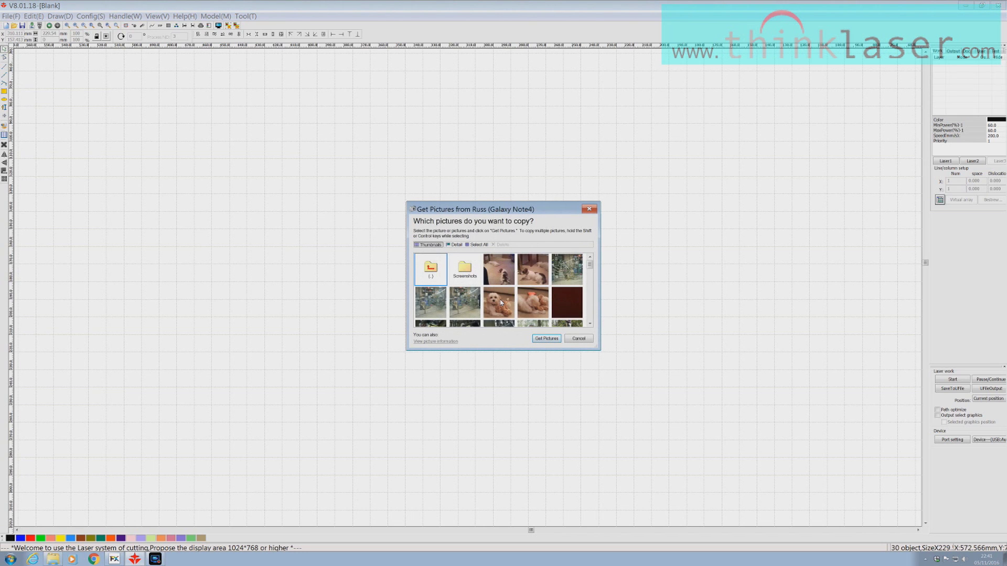
{"action": "left_click", "coordinate": [497, 304]}
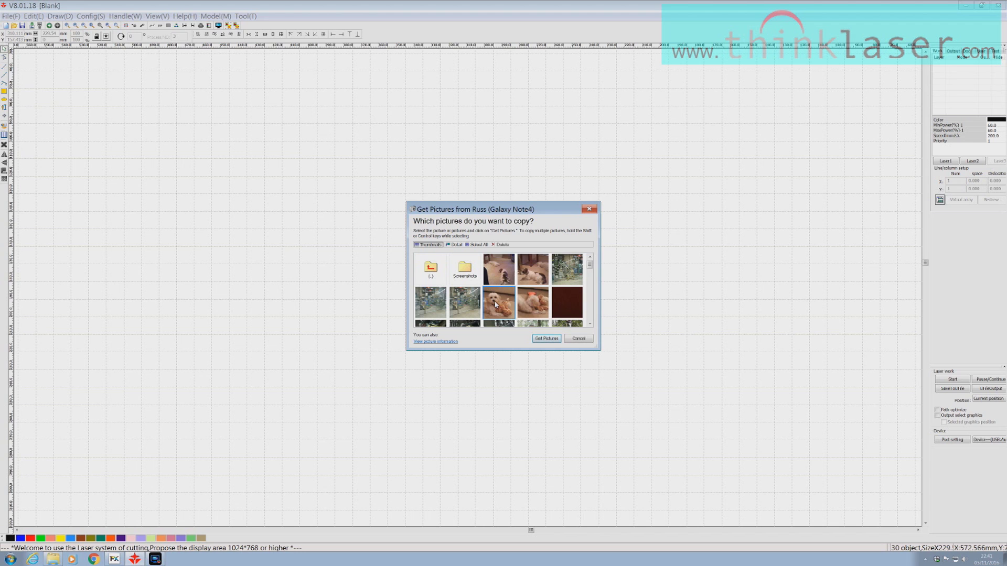
{"action": "left_click", "coordinate": [546, 338]}
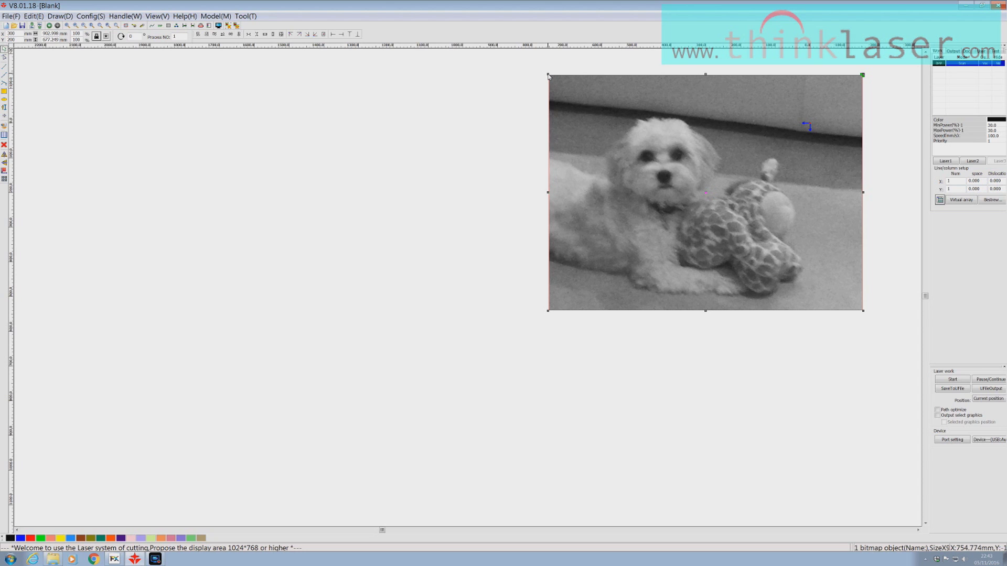
Step: Scale the imported dog photo proportionally to 10% and delete it from the drawing
{"action": "left_click", "coordinate": [96, 36]}
{"action": "double_click", "coordinate": [74, 34]}
{"action": "type", "text": "10"}
{"action": "key", "text": "Return"}
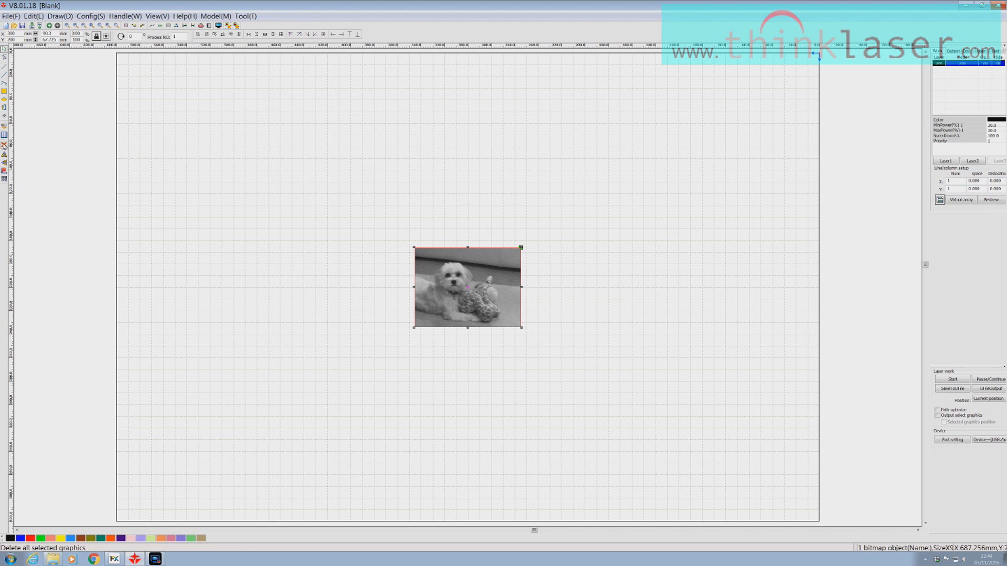
{"action": "left_click", "coordinate": [4, 145]}
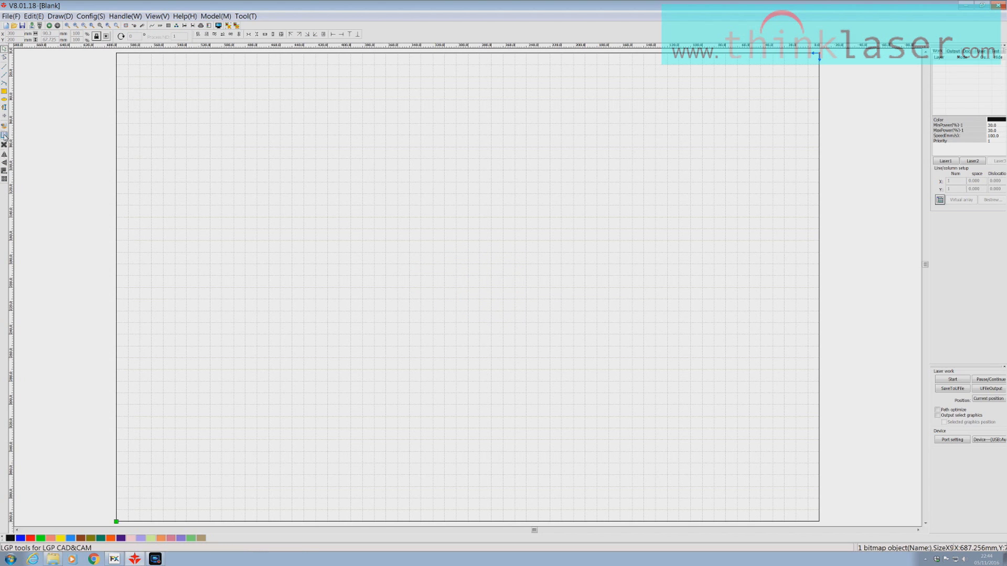
Step: Open the LGP CAD&CAM tool to examine its work area and parameters, and close it again
{"action": "left_click", "coordinate": [4, 136]}
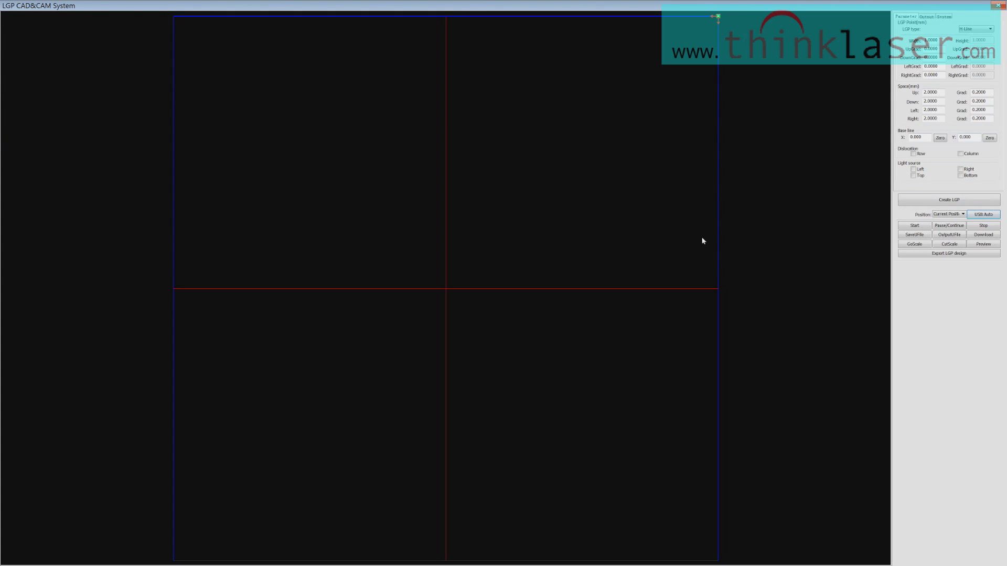
{"action": "scroll", "coordinate": [702, 240], "scroll_direction": "down", "scroll_amount": 5}
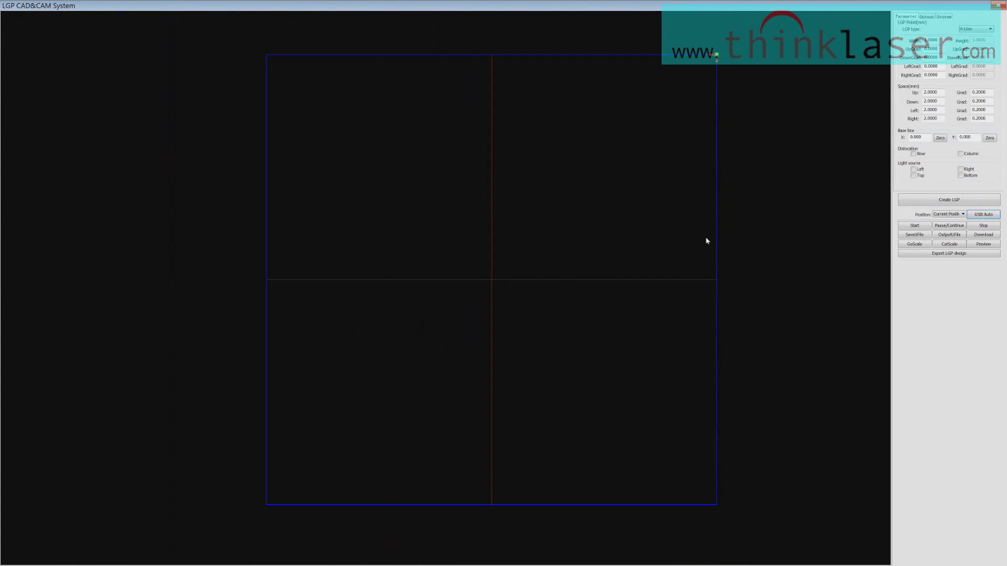
{"action": "scroll", "coordinate": [706, 240], "scroll_direction": "down", "scroll_amount": 5}
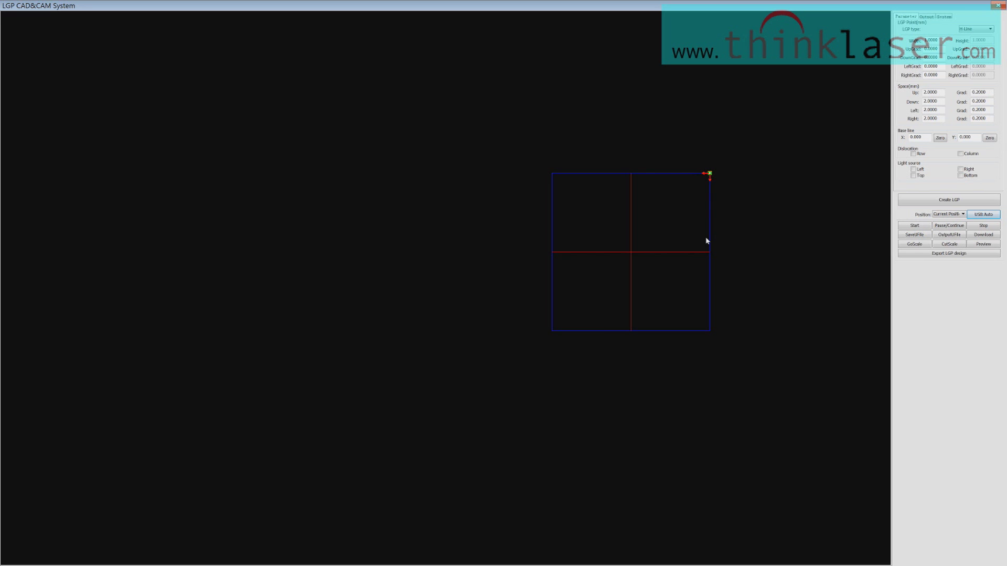
{"action": "left_click", "coordinate": [996, 7]}
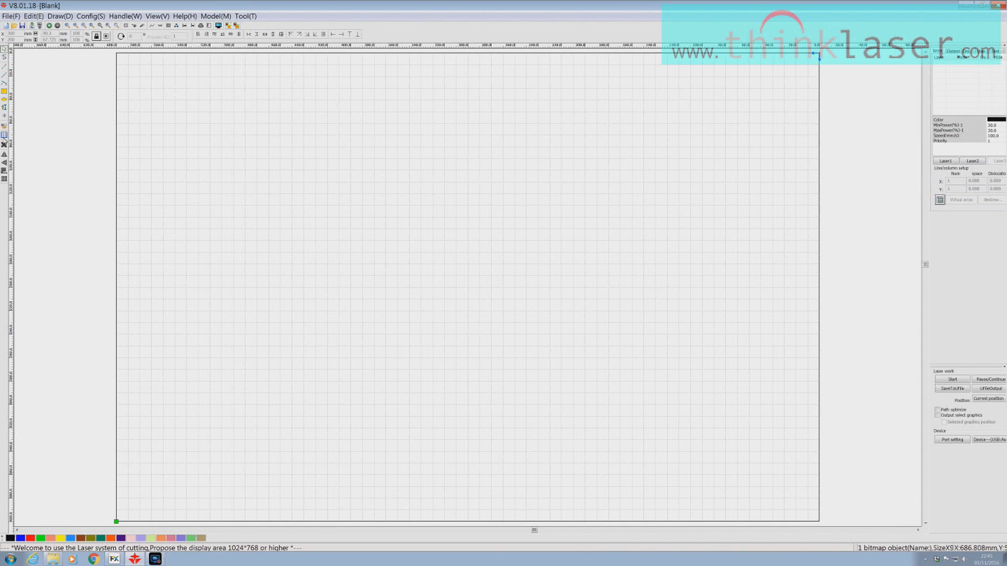